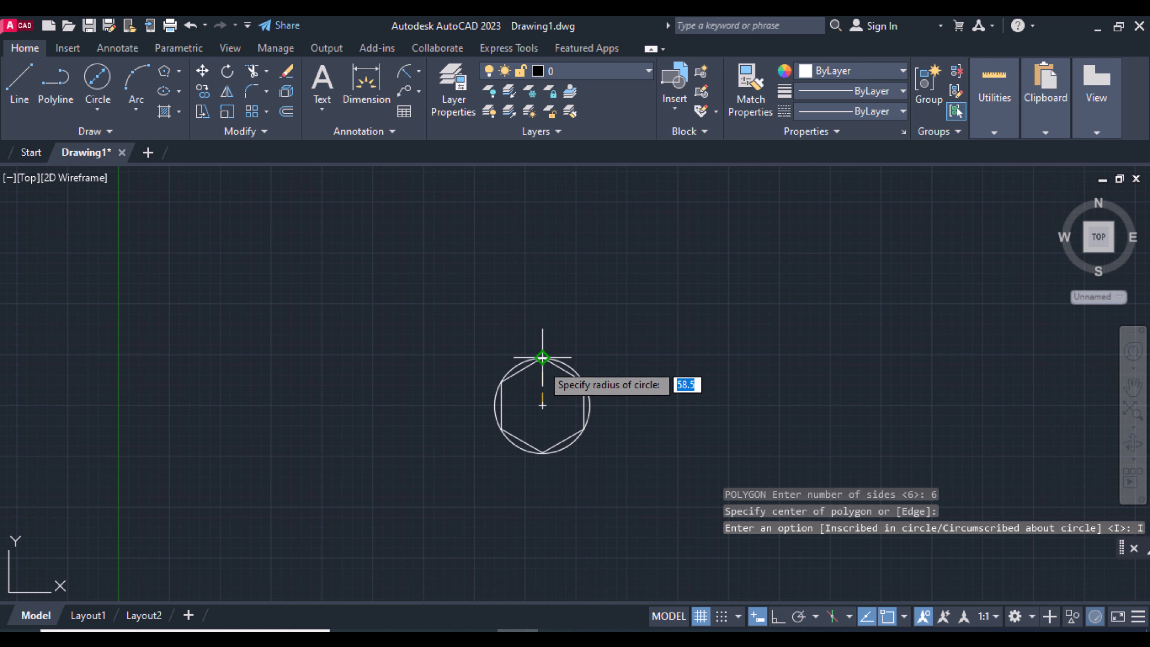
Finish the inscribed hexagon with its radius point at the circle's top quadrant, and erase the construction circle.
left_click(542, 362)
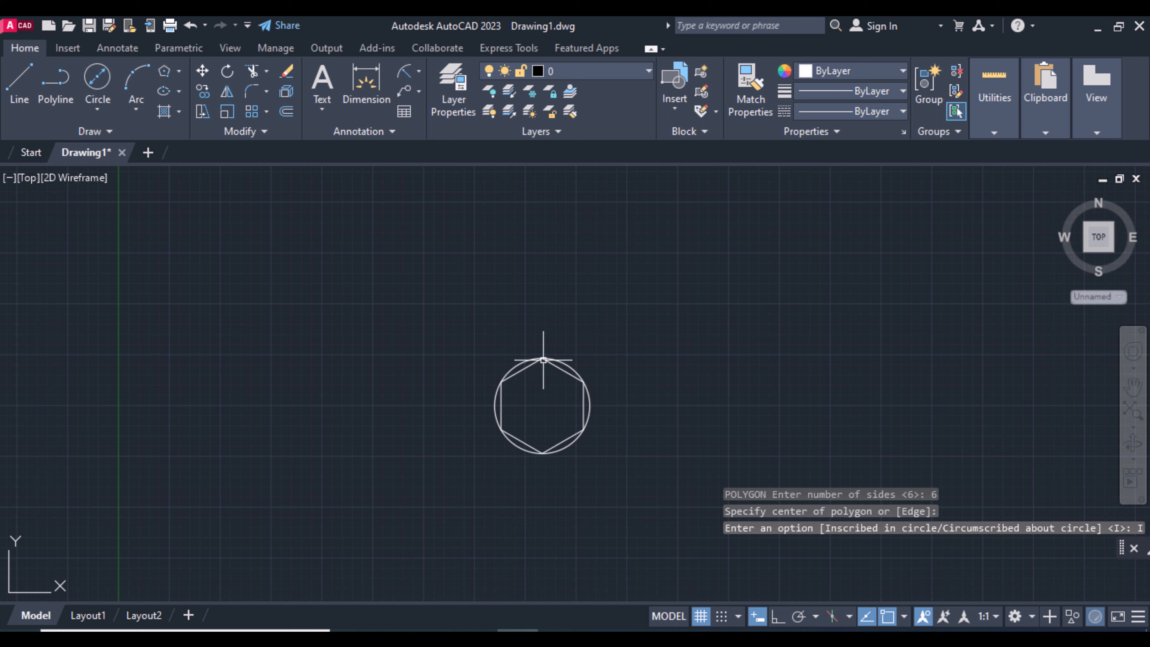
left_click(573, 365)
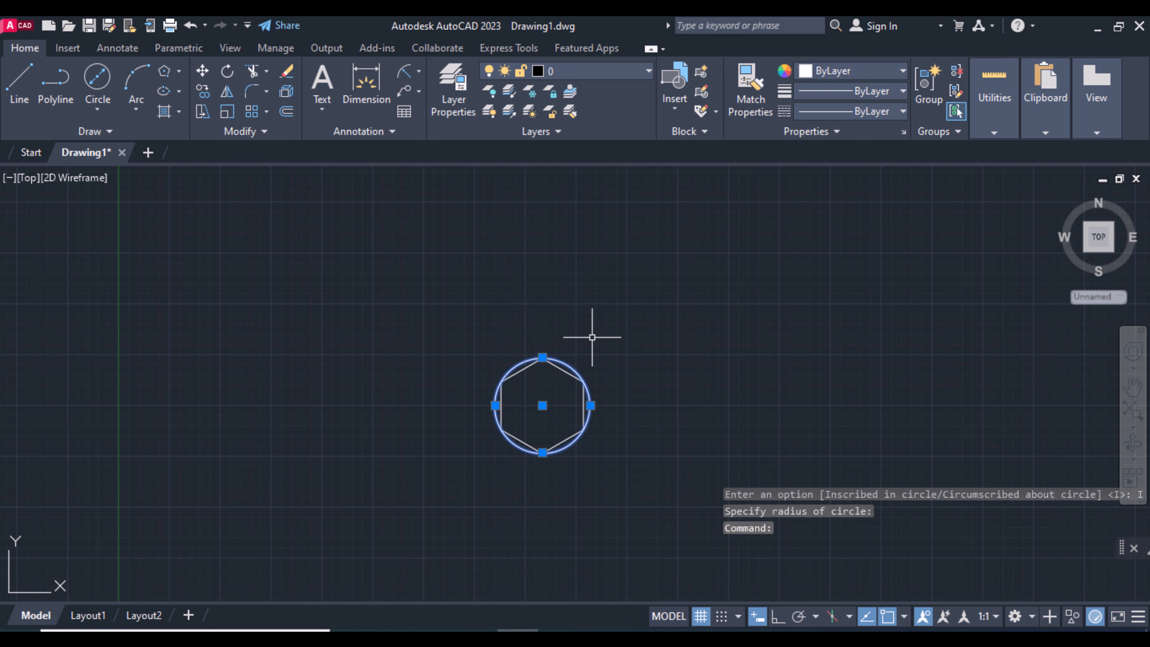
key("Delete")
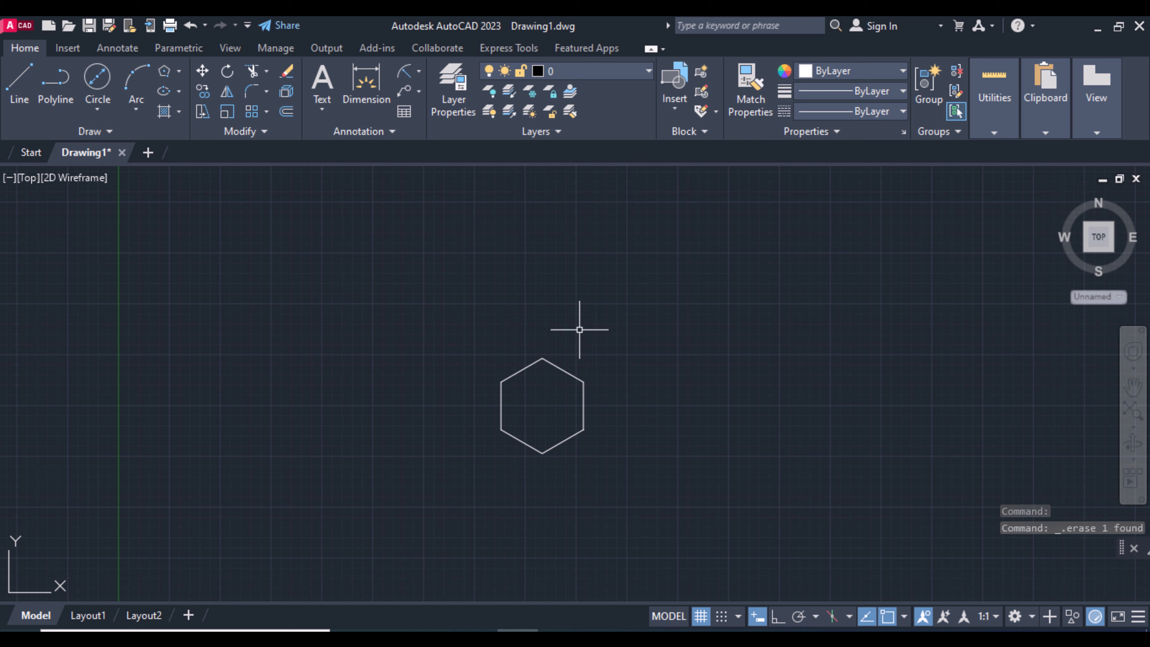
Draw a circle of radius 20 centred 139 units directly above the hexagon's top vertex.
type("c")
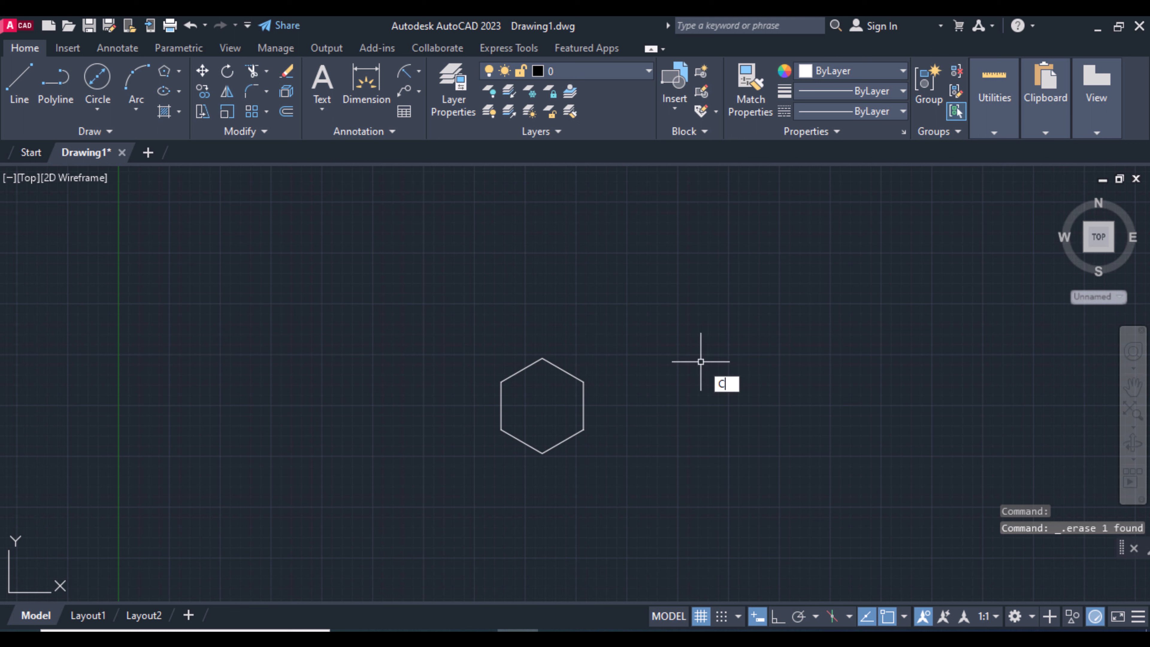
key("Return")
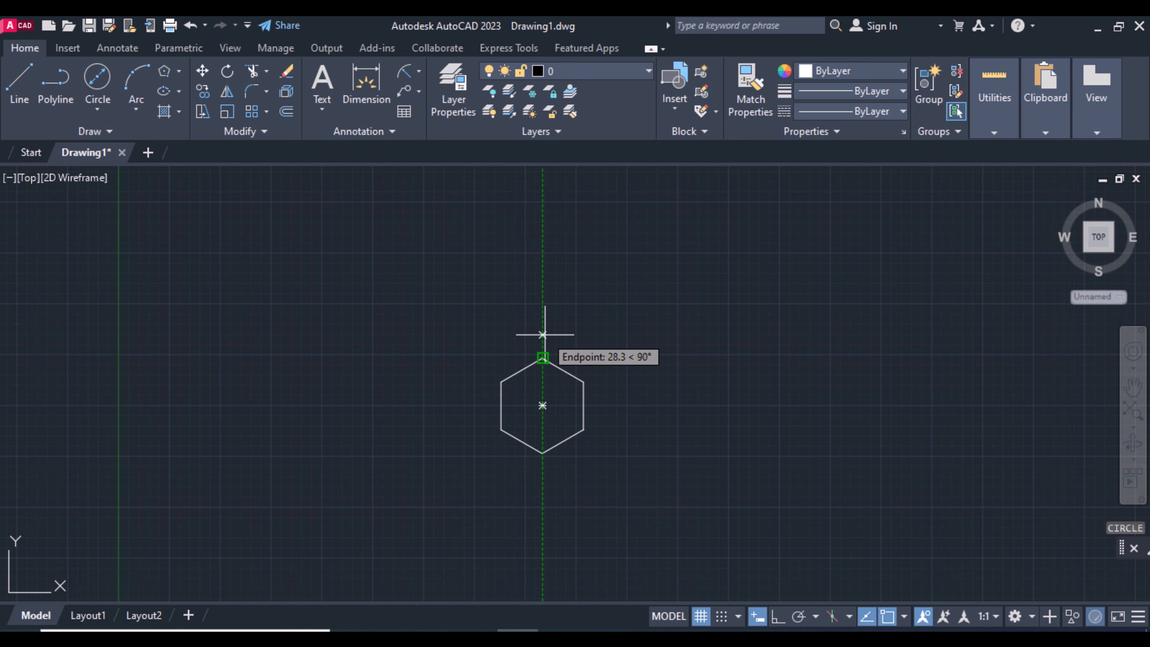
type("139")
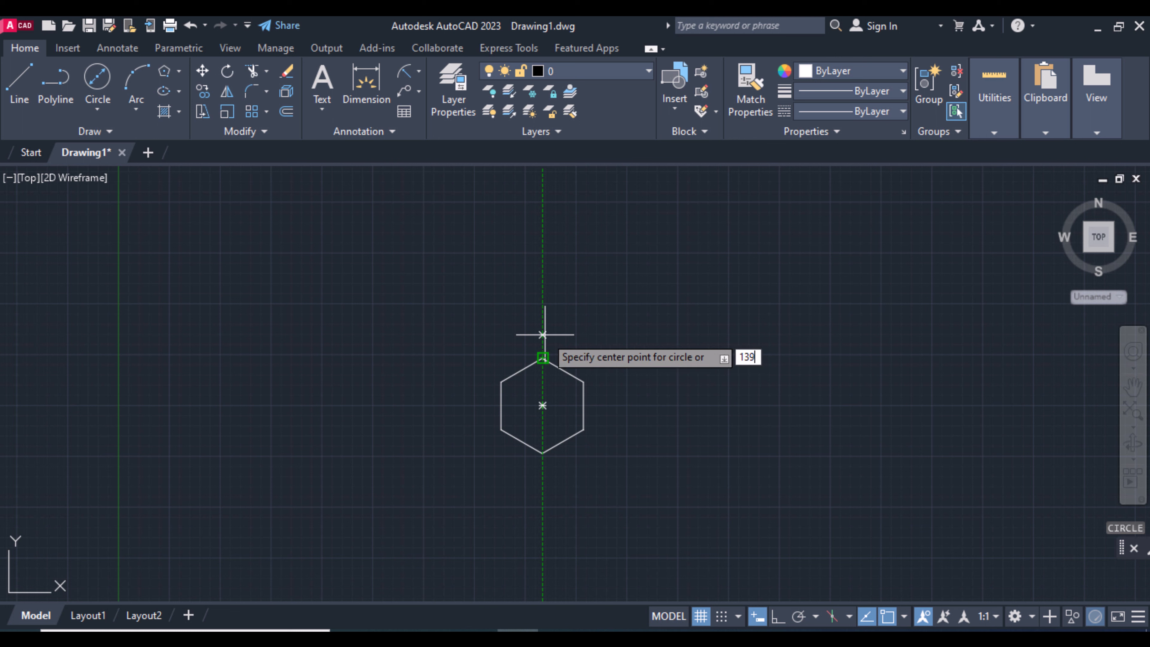
key("Return")
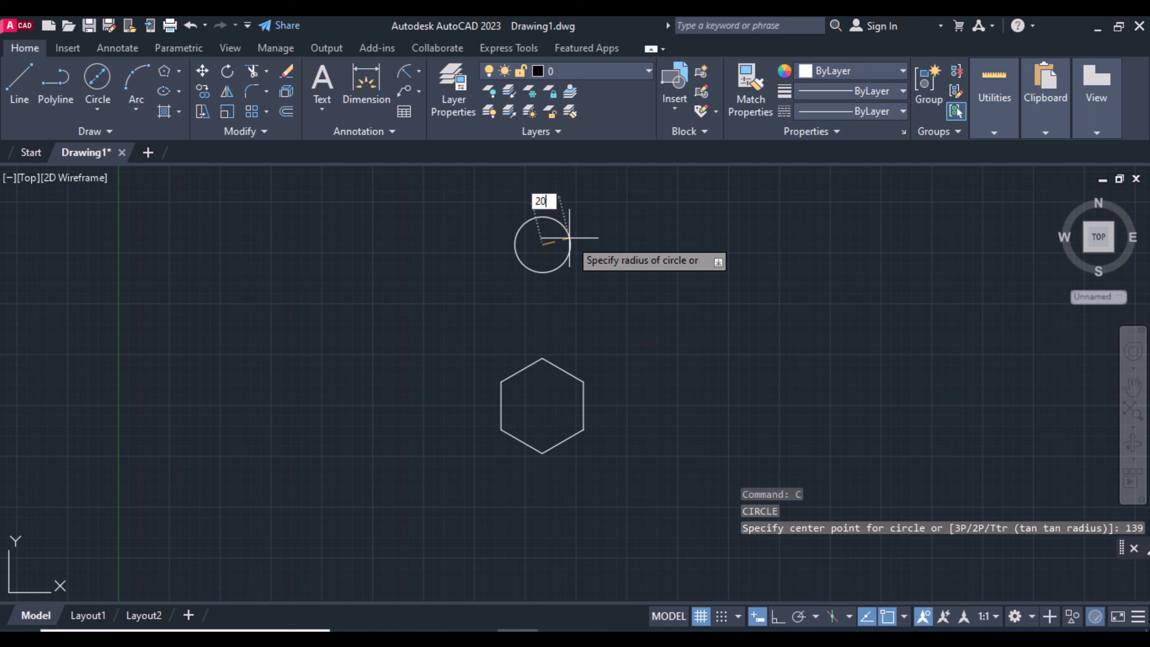
key("Return")
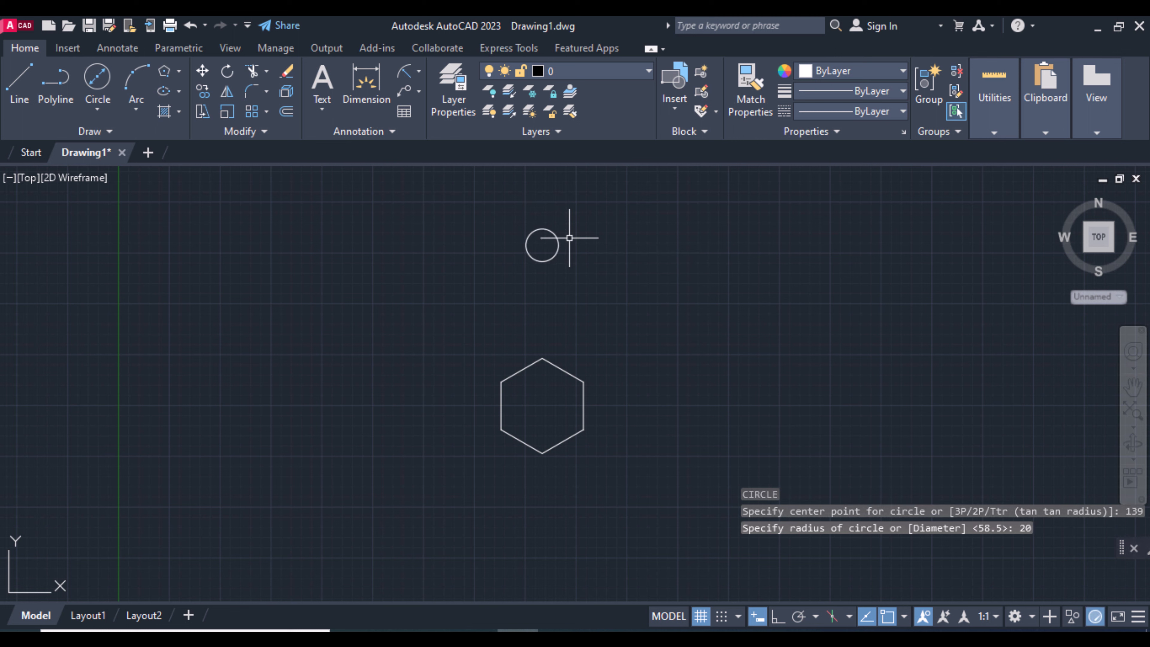
Draw a concentric circle of radius 40 around the small circle above the hexagon.
key("Return")
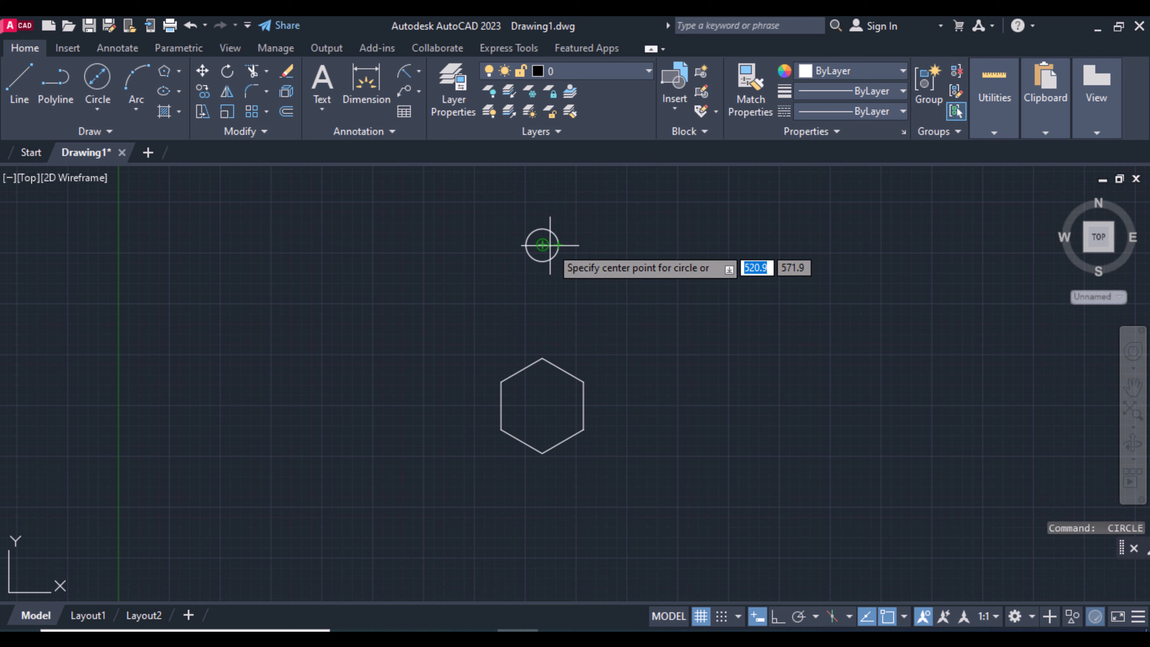
left_click(543, 245)
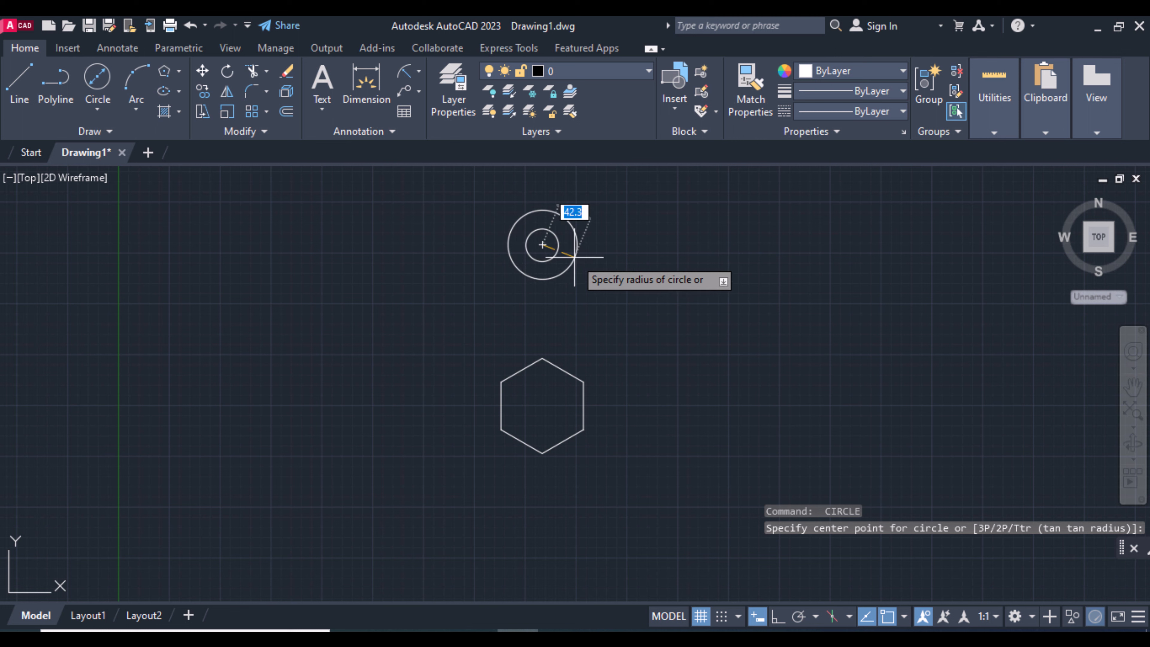
key("Return")
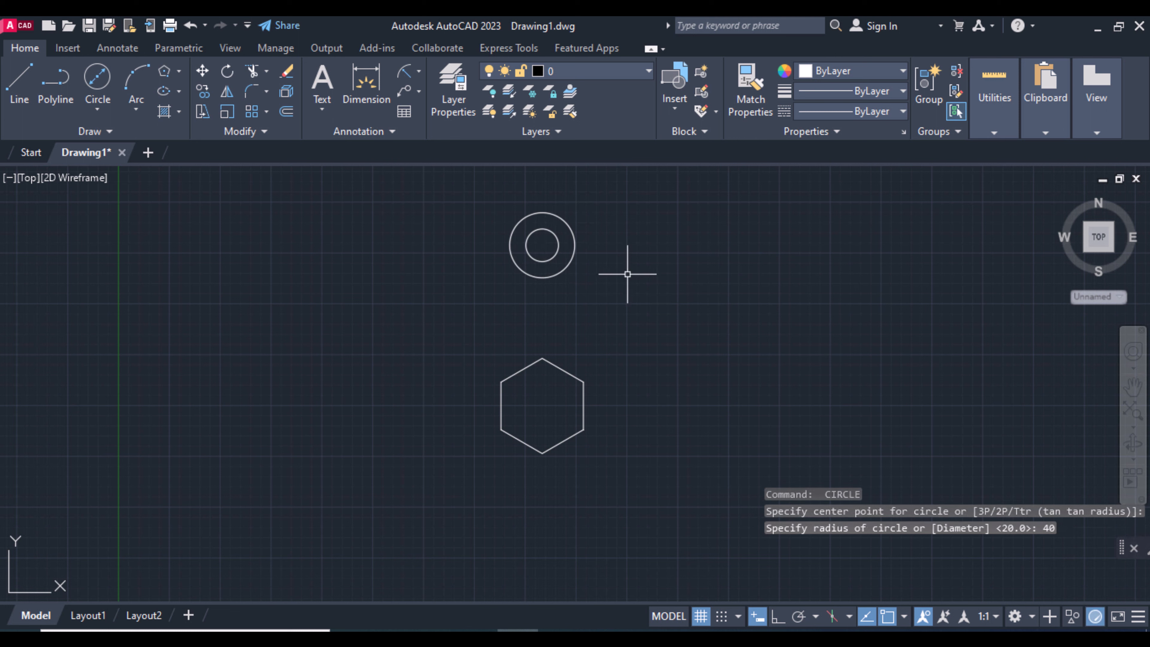
Create a polar array of the two concentric circles around the hexagon's centre.
type("A")
left_click(665, 328)
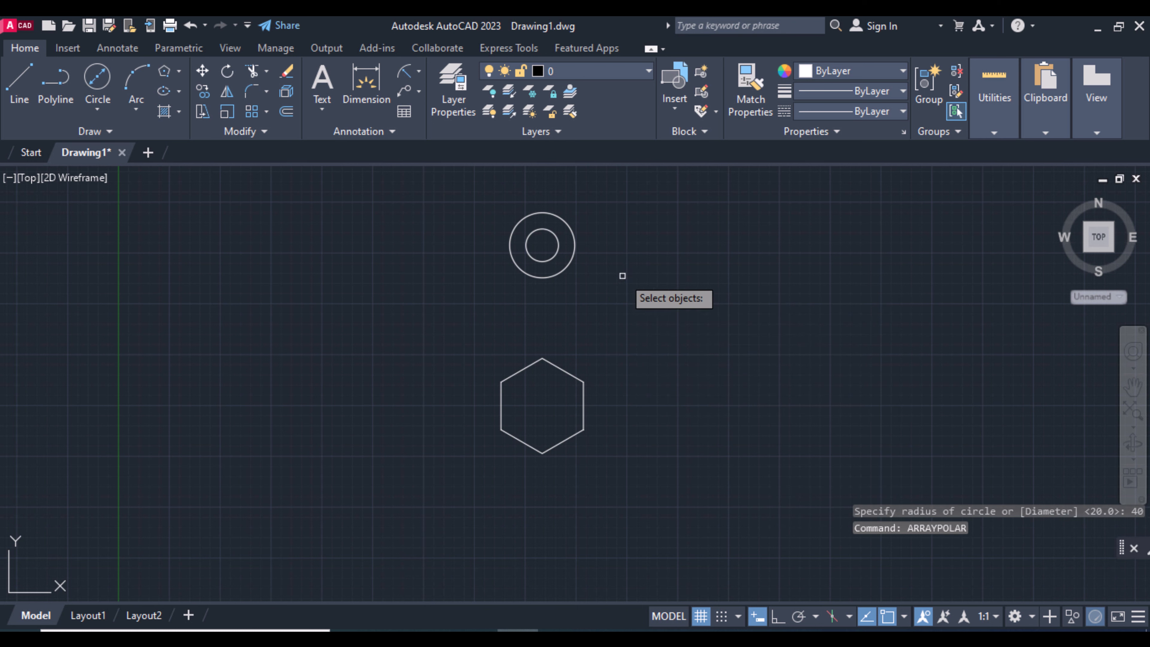
left_click(574, 239)
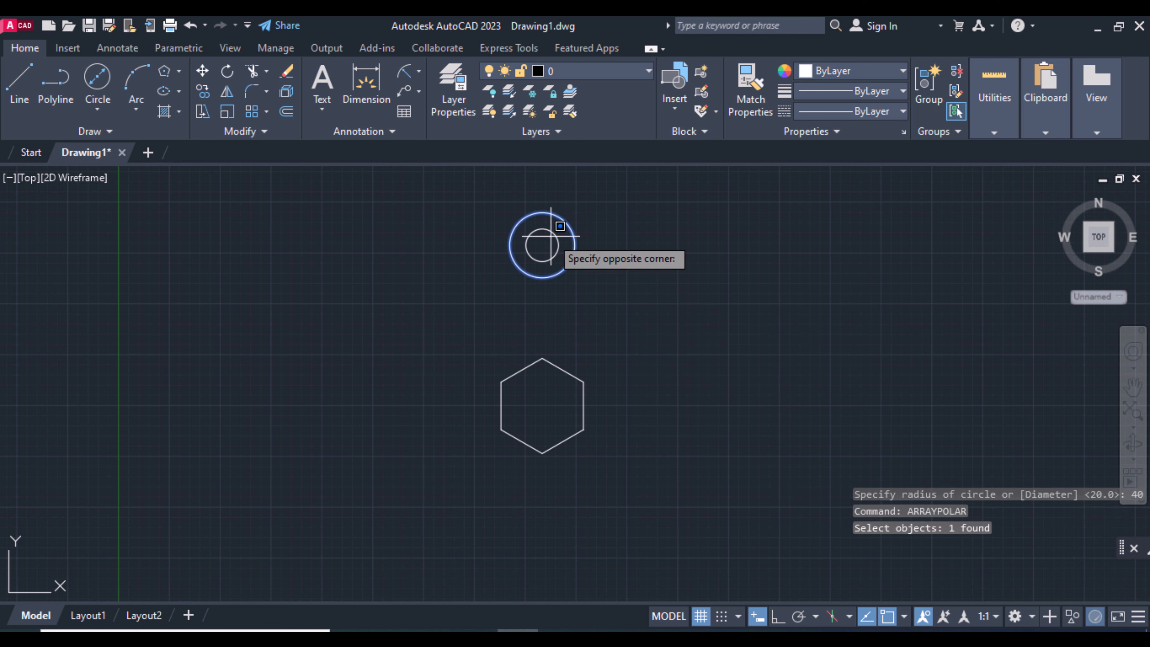
left_click(539, 213)
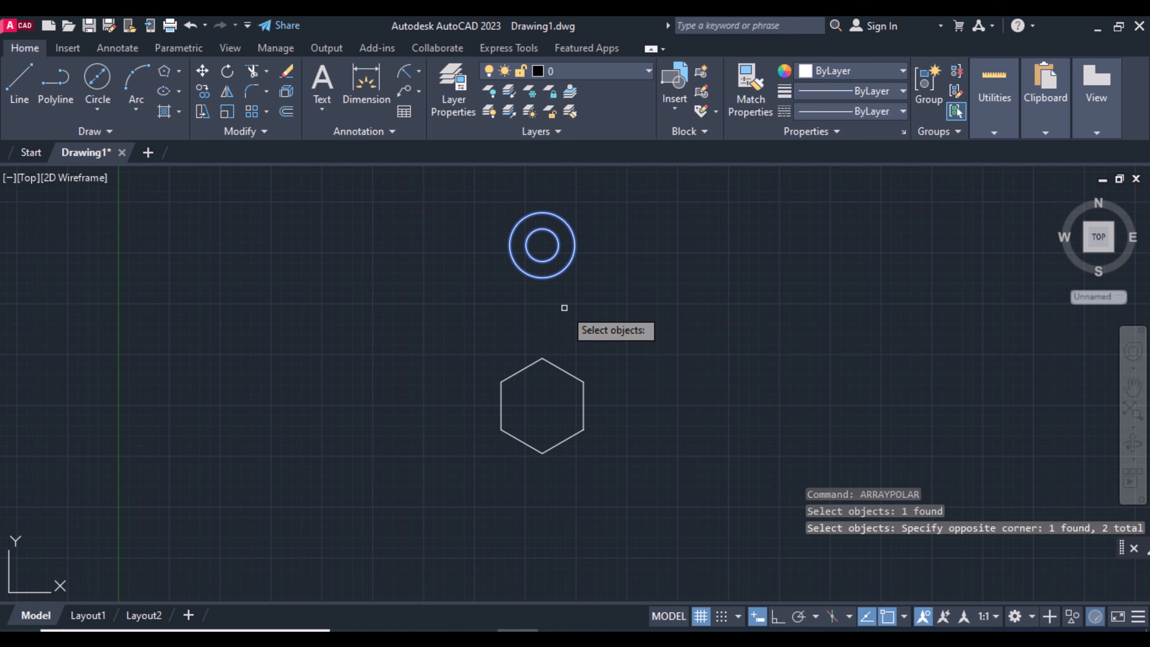
key("Return")
left_click(542, 406)
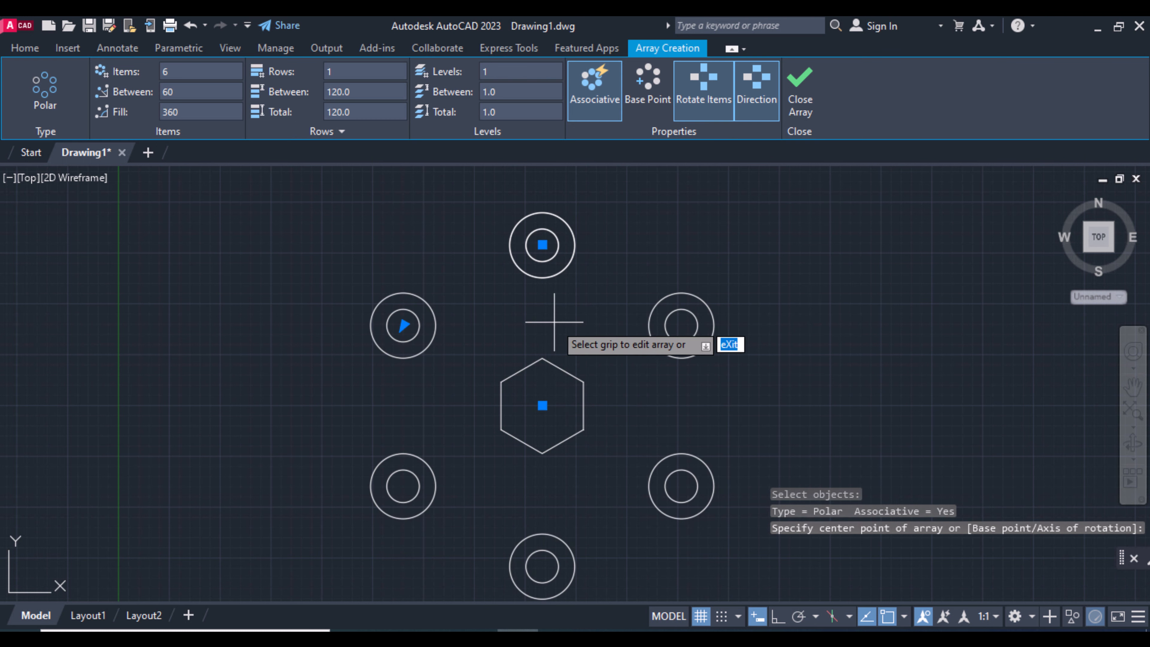
Set the polar array to 3 items and explode the finished array into separate circles.
left_click(185, 71)
type("3")
key("Return")
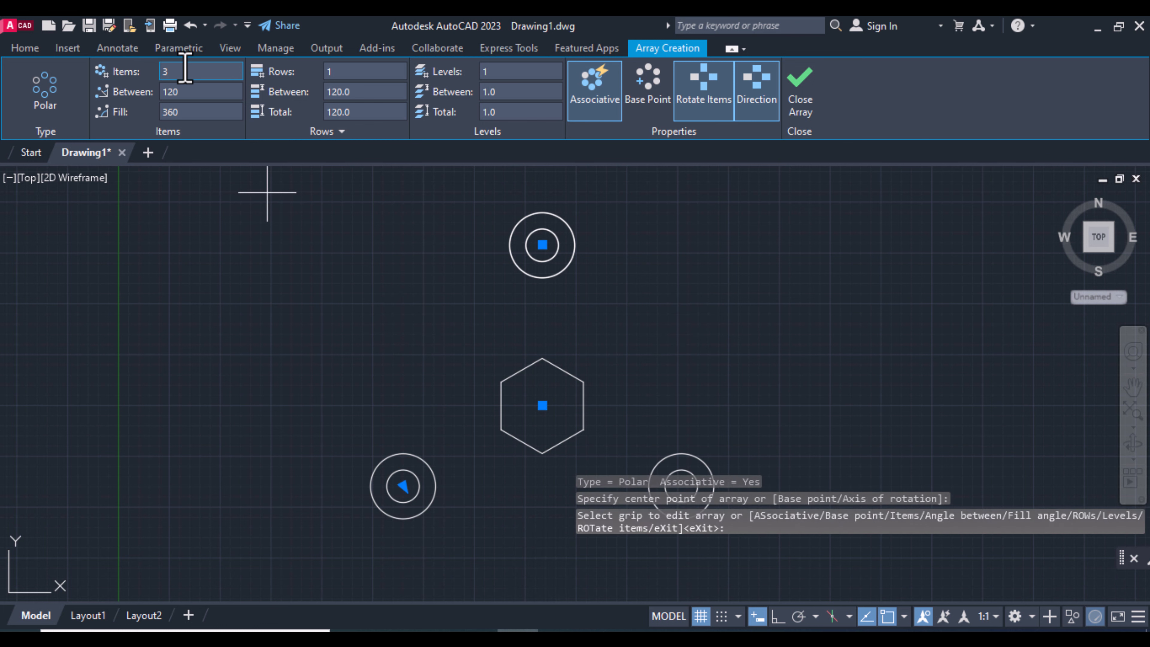
left_click(802, 95)
left_click(285, 89)
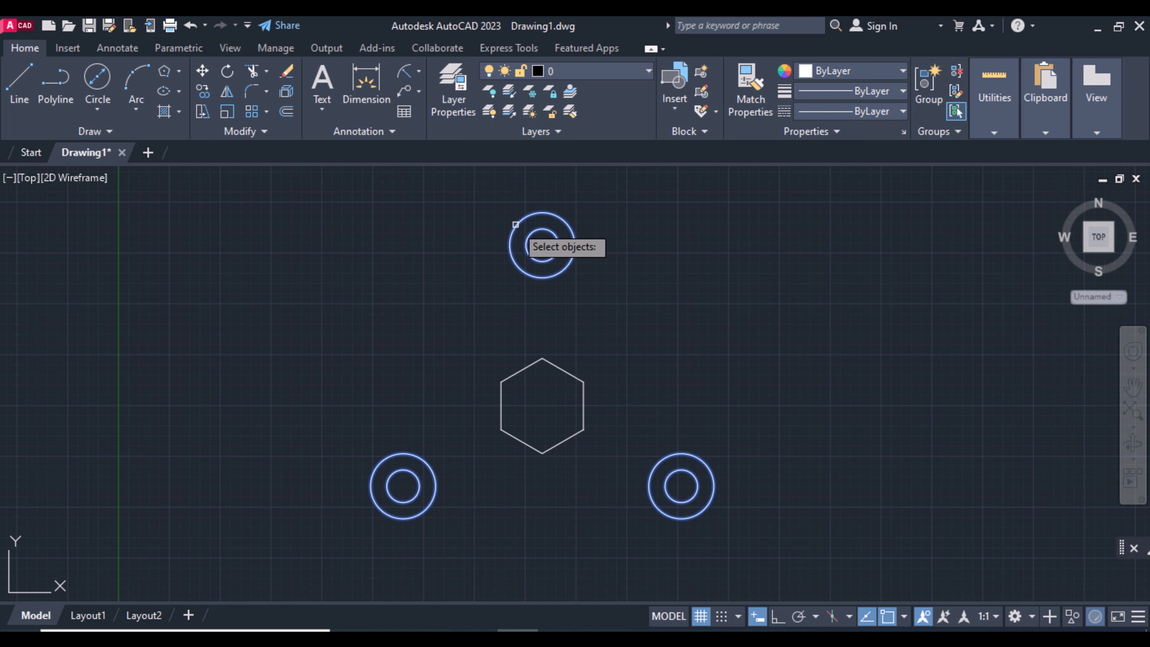
left_click(511, 234)
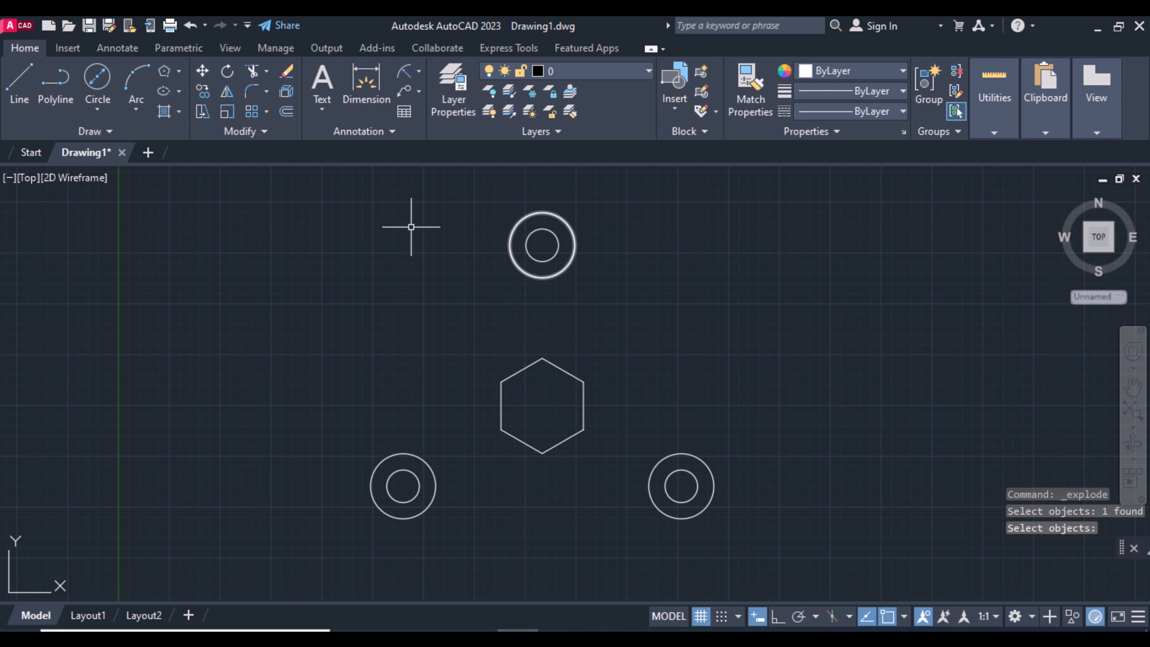
Fillet the outer circles of the top and lower-left circle pairs on their outer side with a radius of 250.
left_click(520, 224)
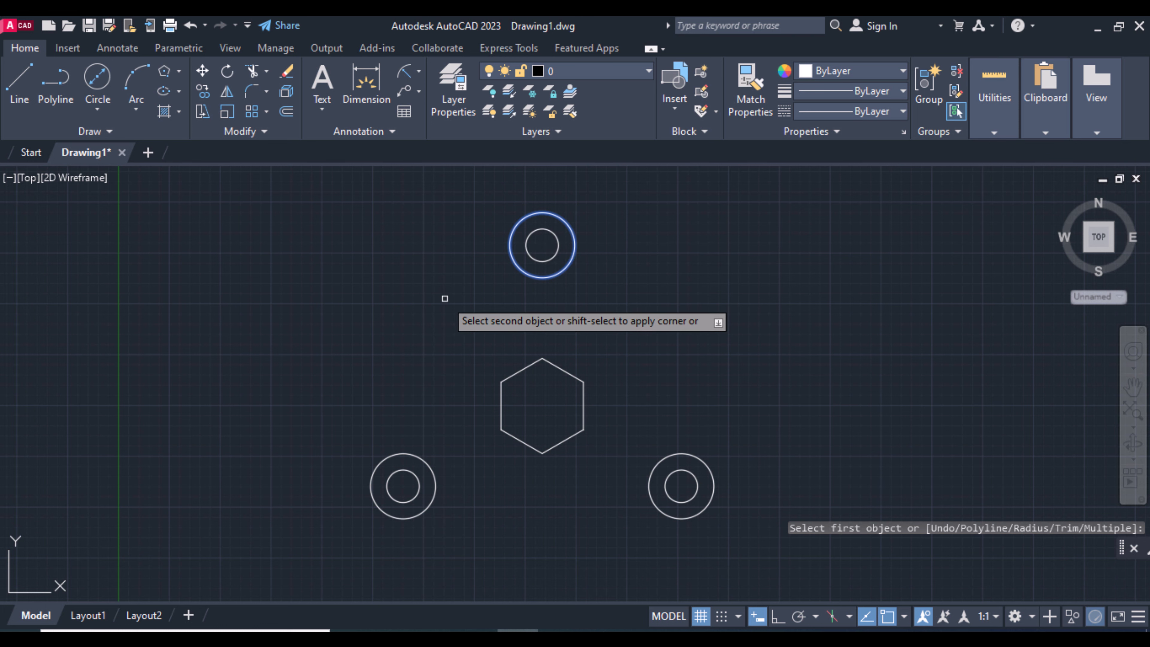
type("r")
key("Return")
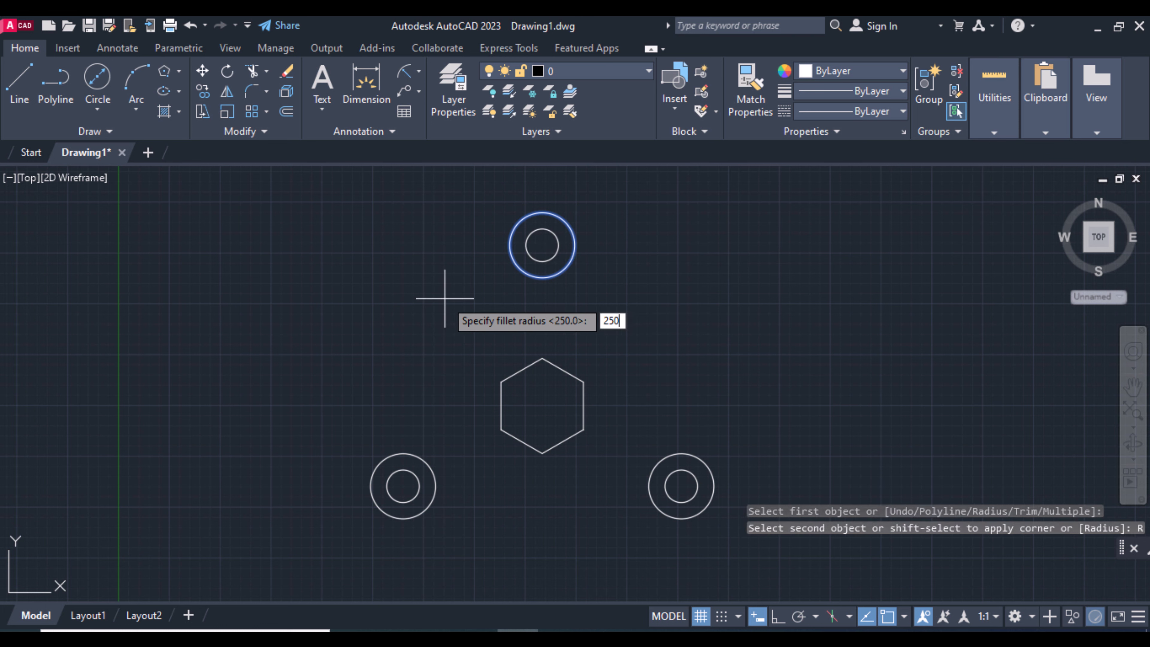
type("250")
key("Return")
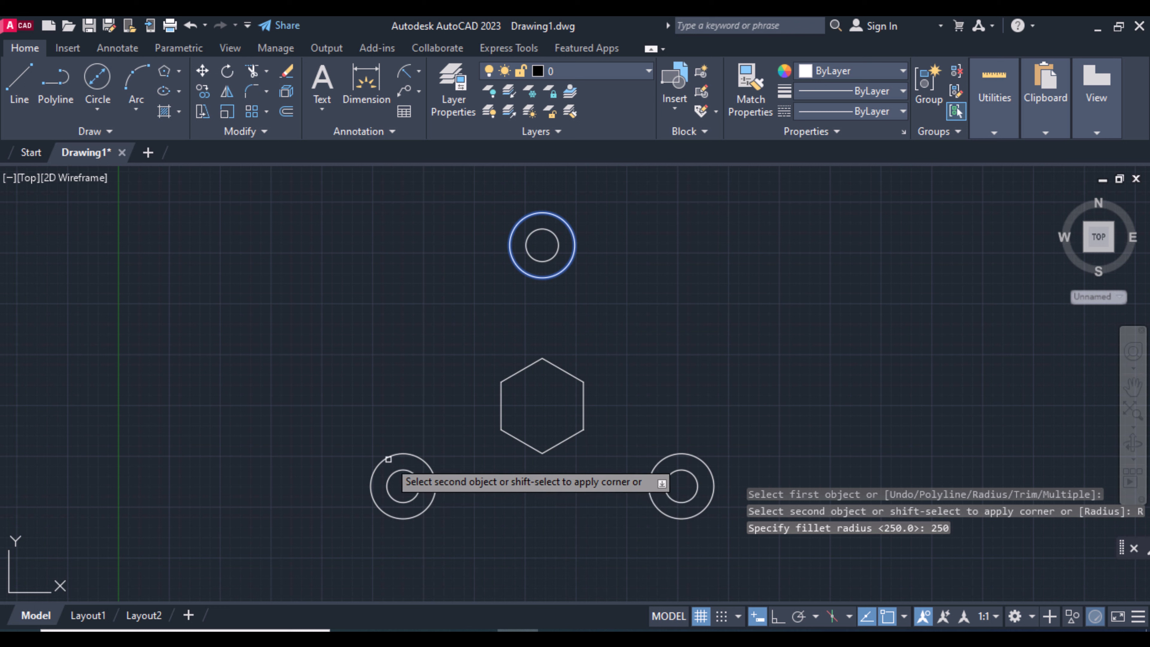
left_click(388, 458)
Add radius 250 fillets between the top and lower-right outer circles and between the two lower outer circles.
key("Return")
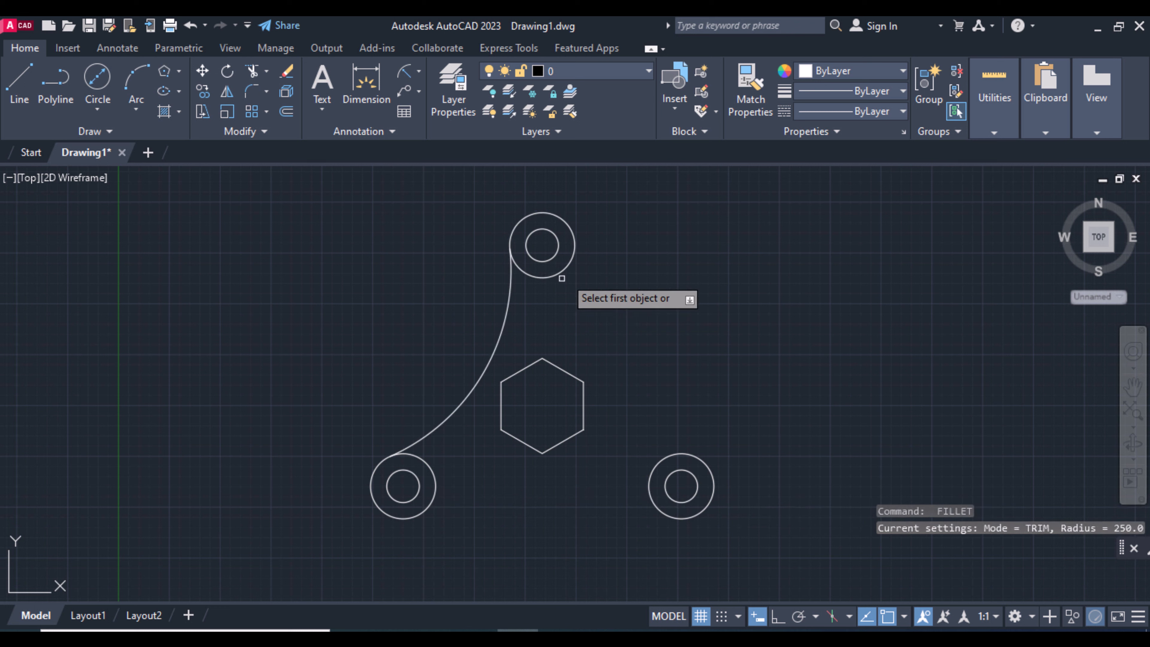
left_click(569, 269)
left_click(684, 457)
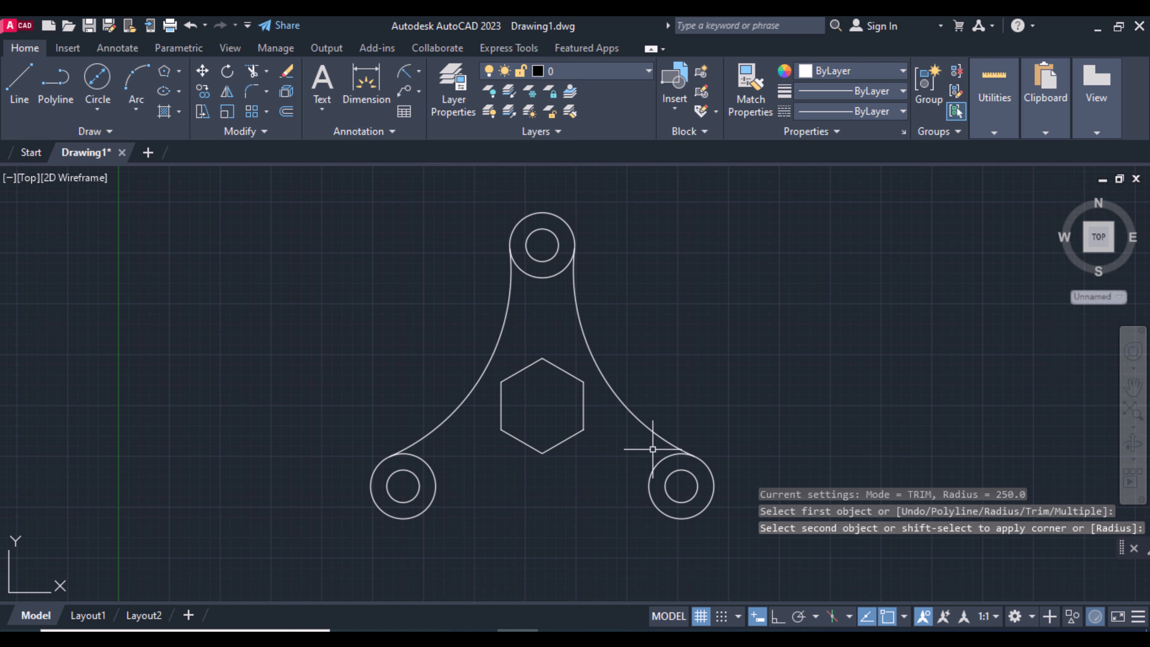
key("Return")
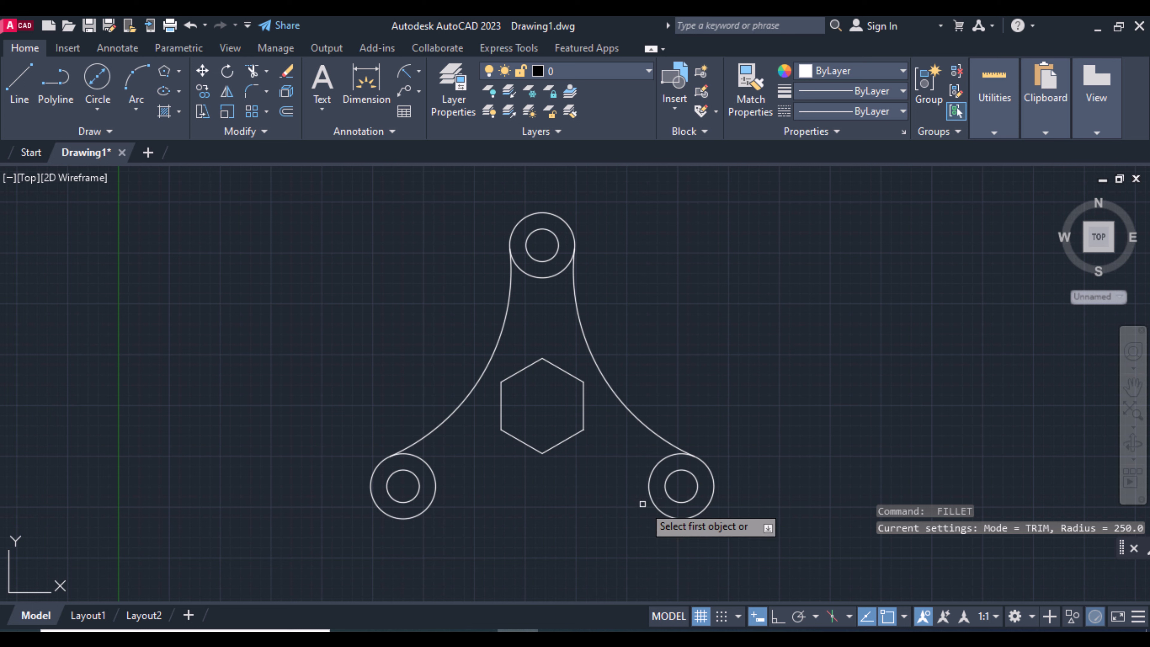
left_click(651, 505)
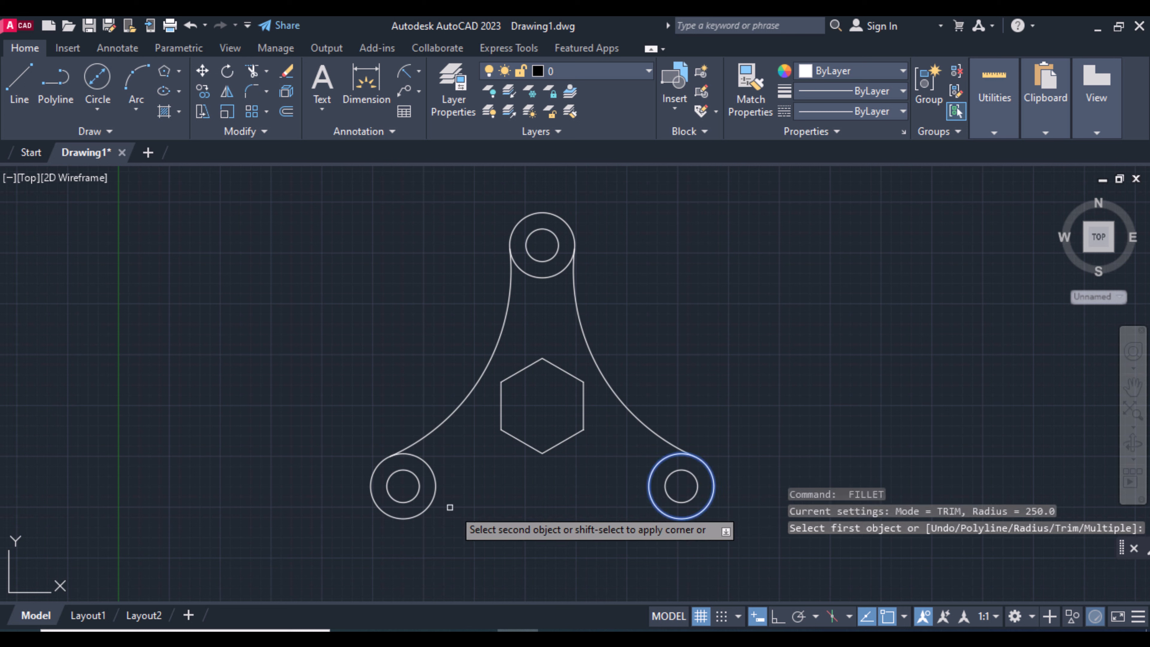
left_click(428, 503)
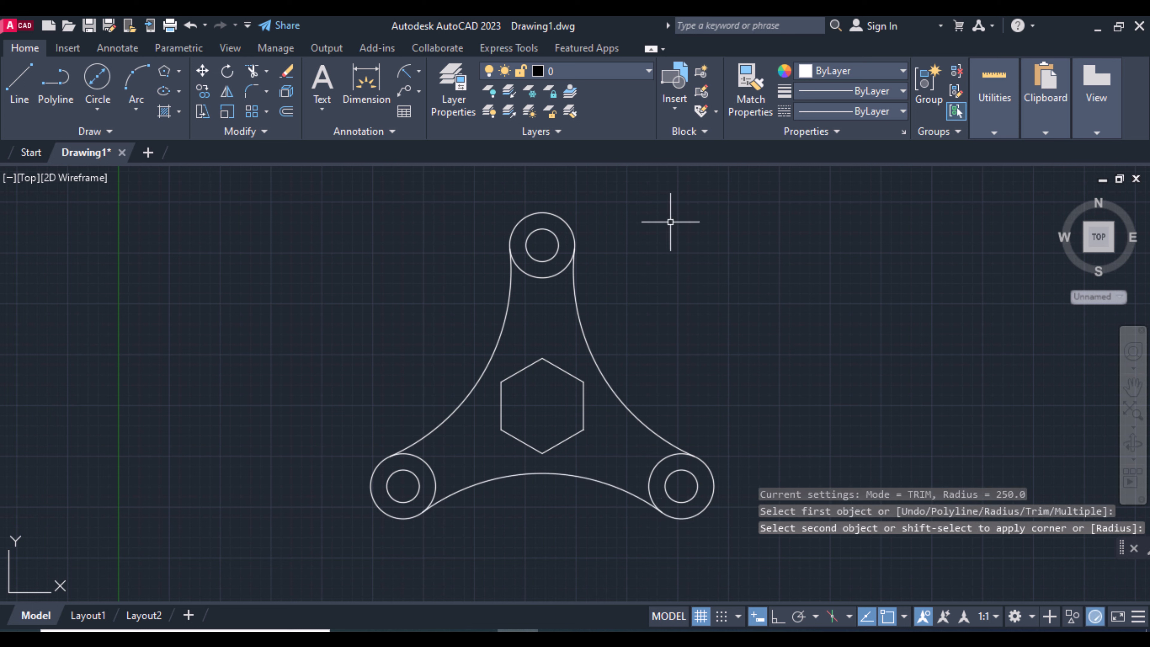
Trim the inner arcs of the three outer circles between the fillets to leave one continuous outline.
type("TR")
key("Return")
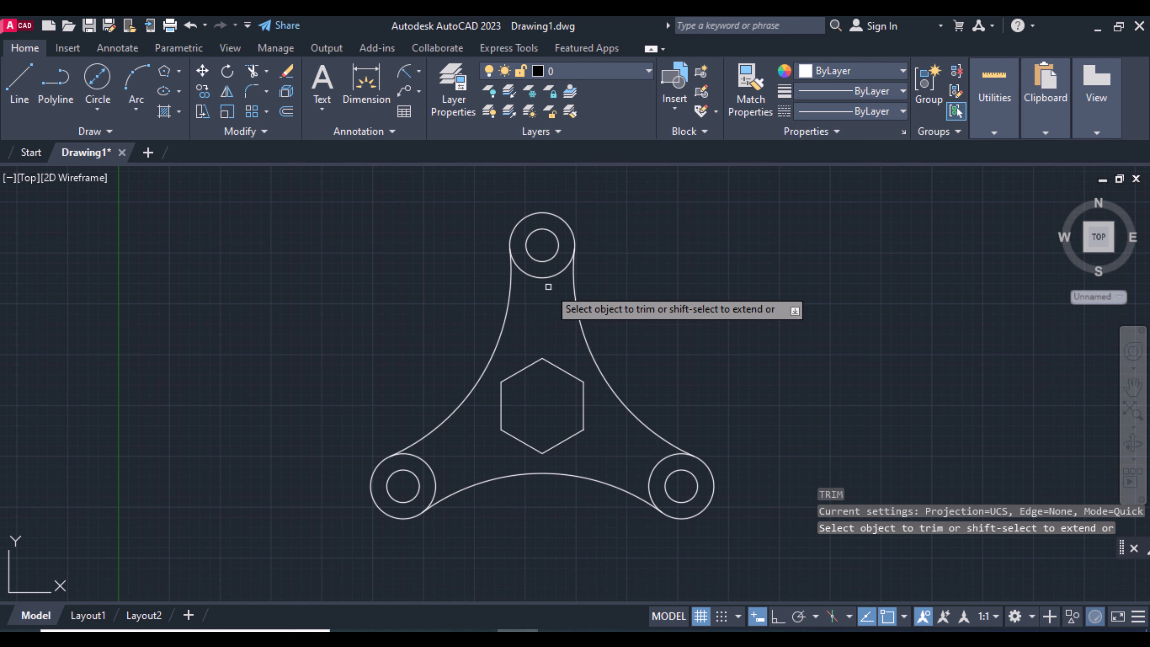
left_click(541, 281)
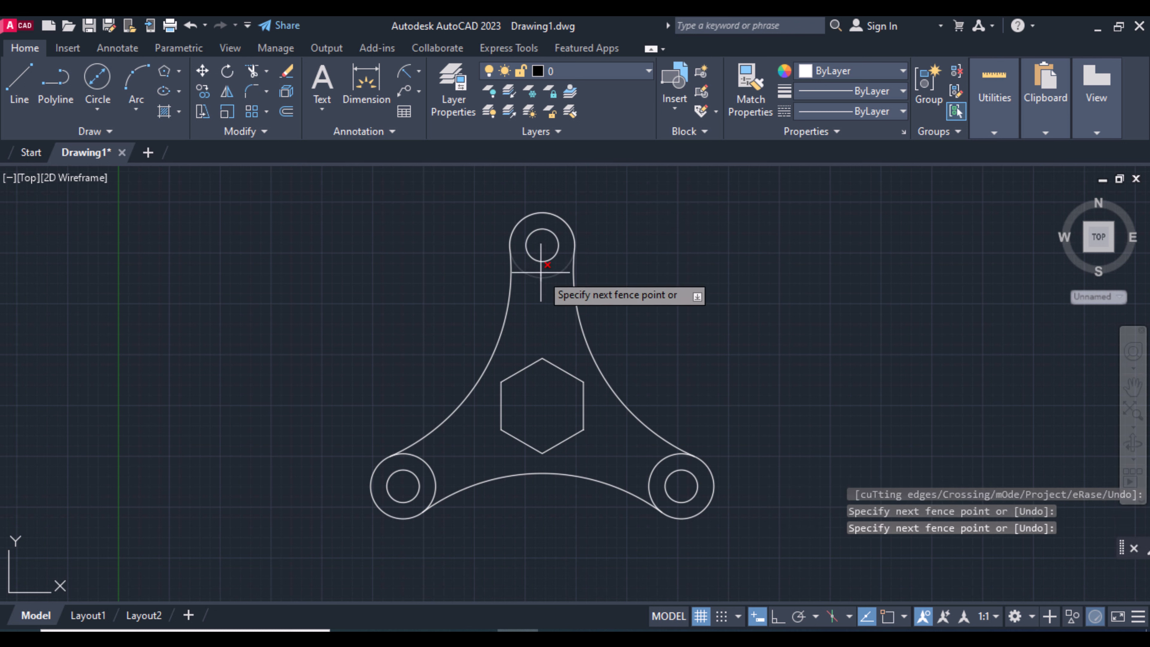
left_click(541, 272)
left_click(660, 457)
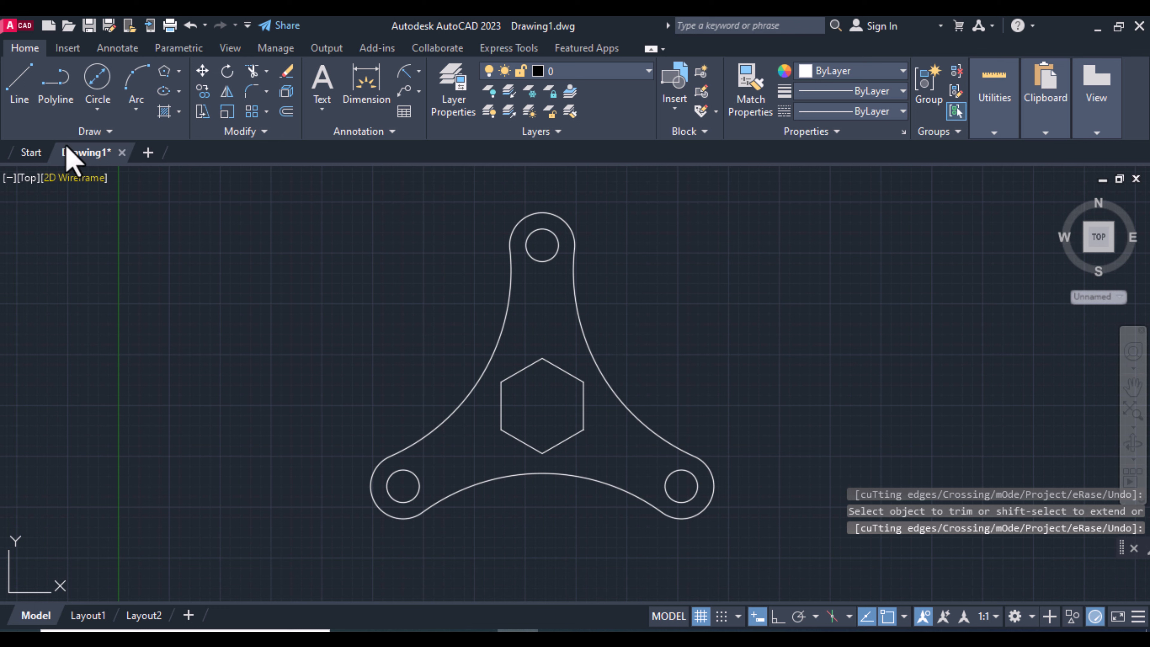
Draw a vertical centre line in the ACAD_ISO02W100 linetype from the hexagon's centre to just above the top lobe.
left_click(16, 86)
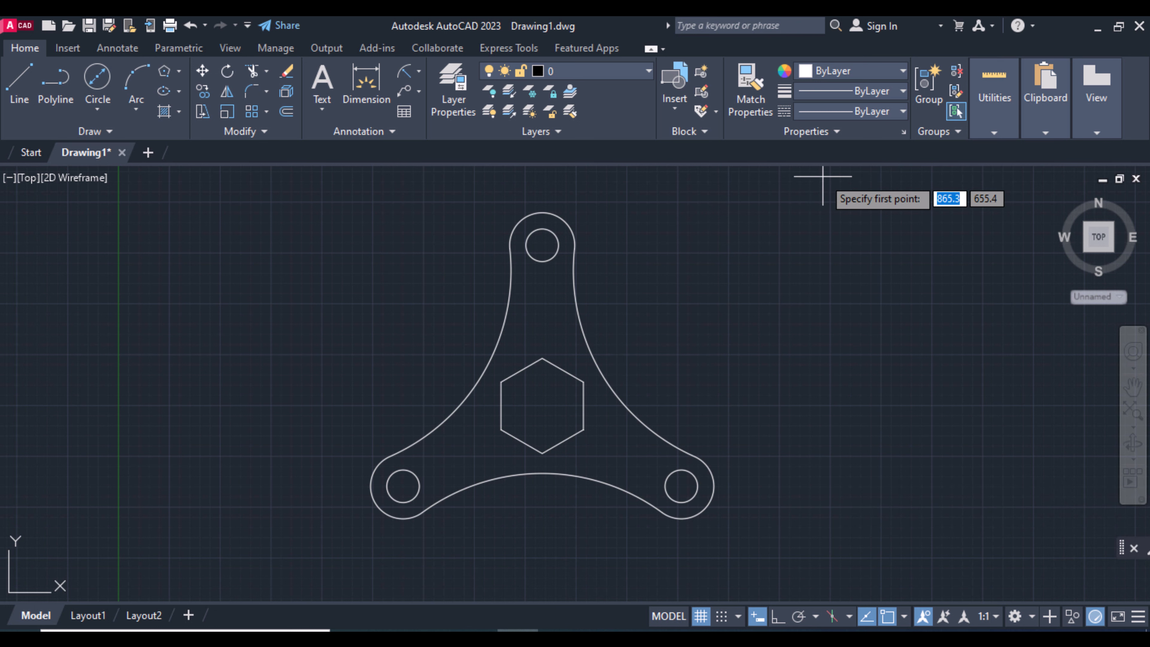
left_click(903, 112)
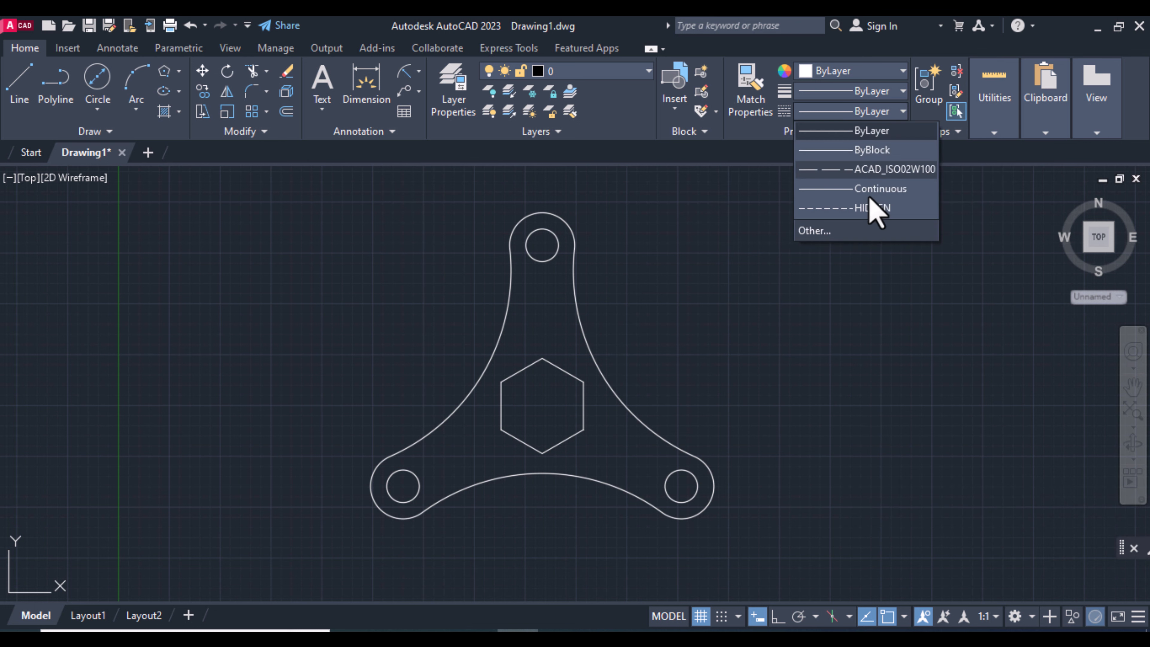
left_click(850, 172)
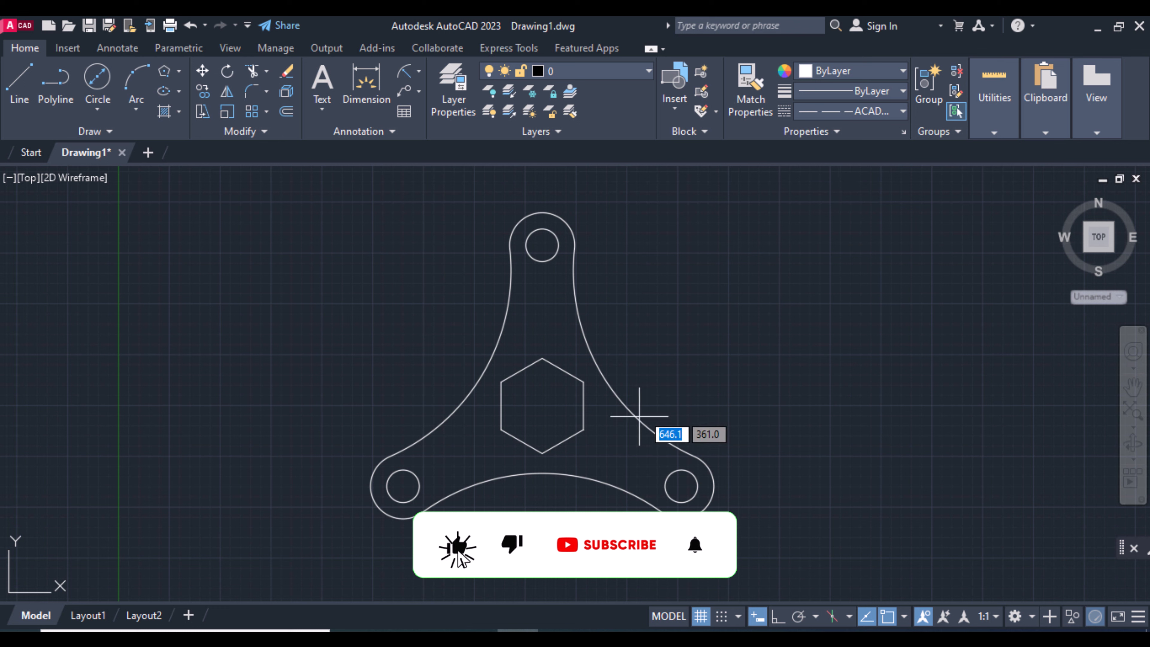
left_click(543, 405)
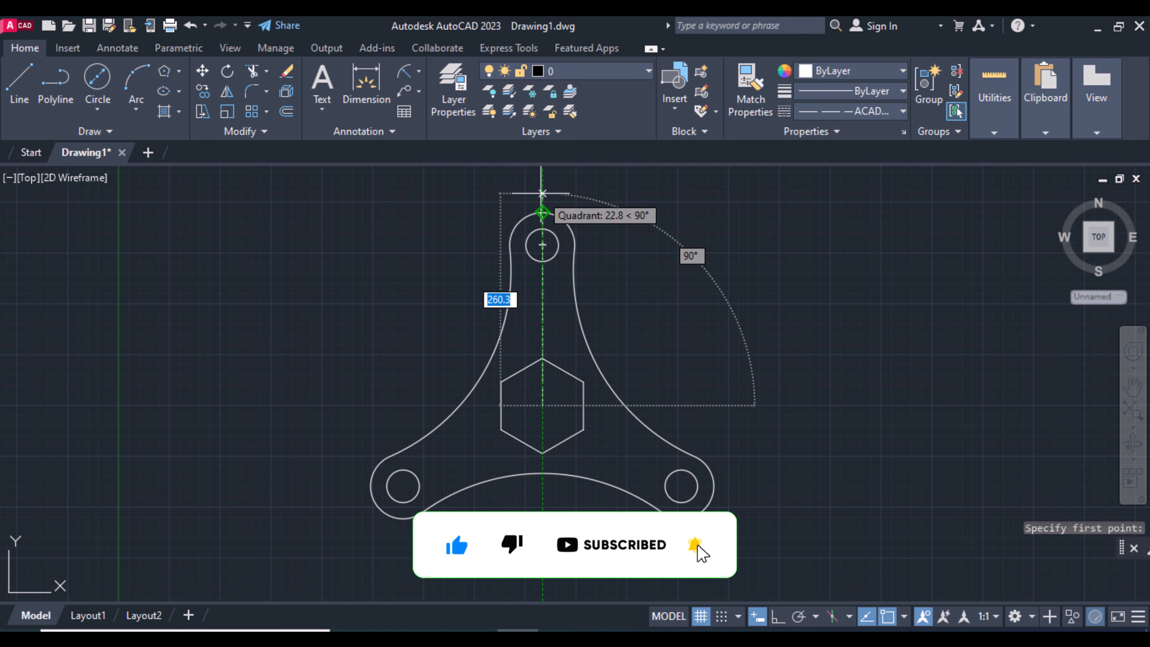
left_click(542, 184)
key("Return")
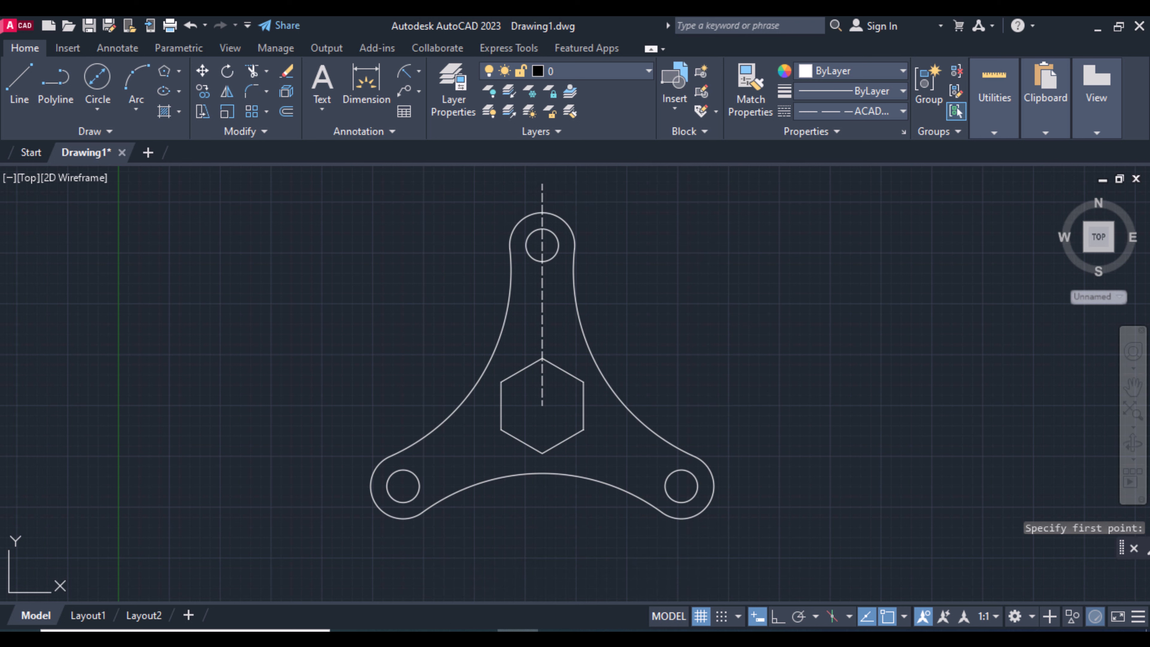
left_click(543, 184)
left_click(543, 229)
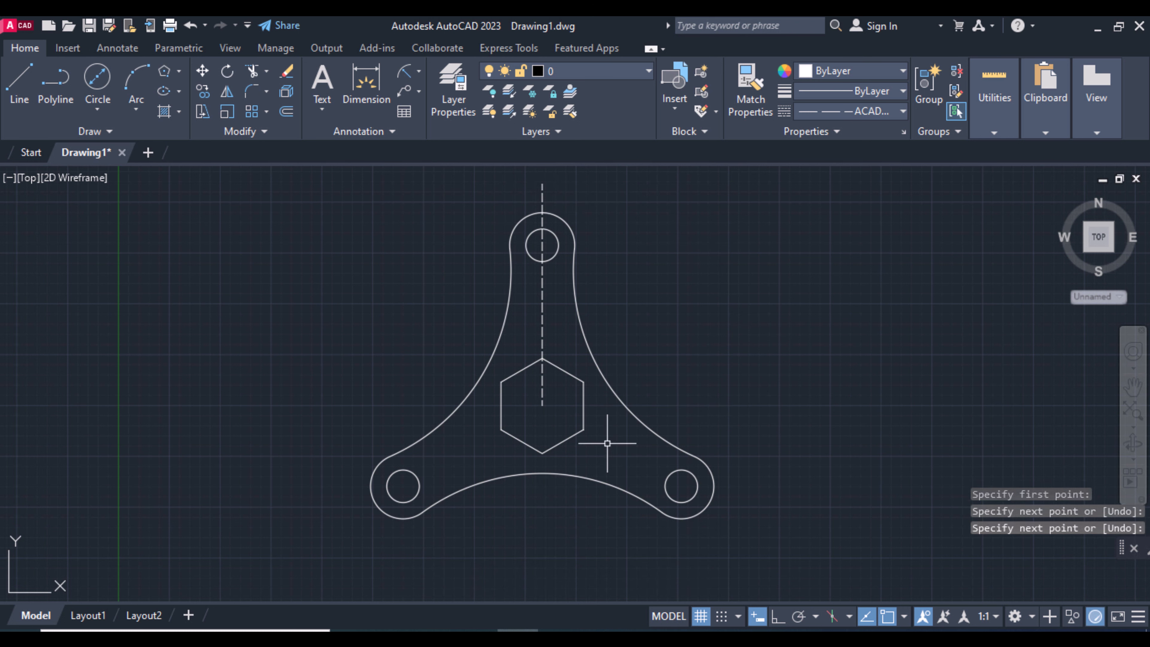
Draw a dashed centre line from the hexagon's centre through the lower-right hole's centre, ending beyond the lobe.
key("Return")
key("Return")
left_click(542, 405)
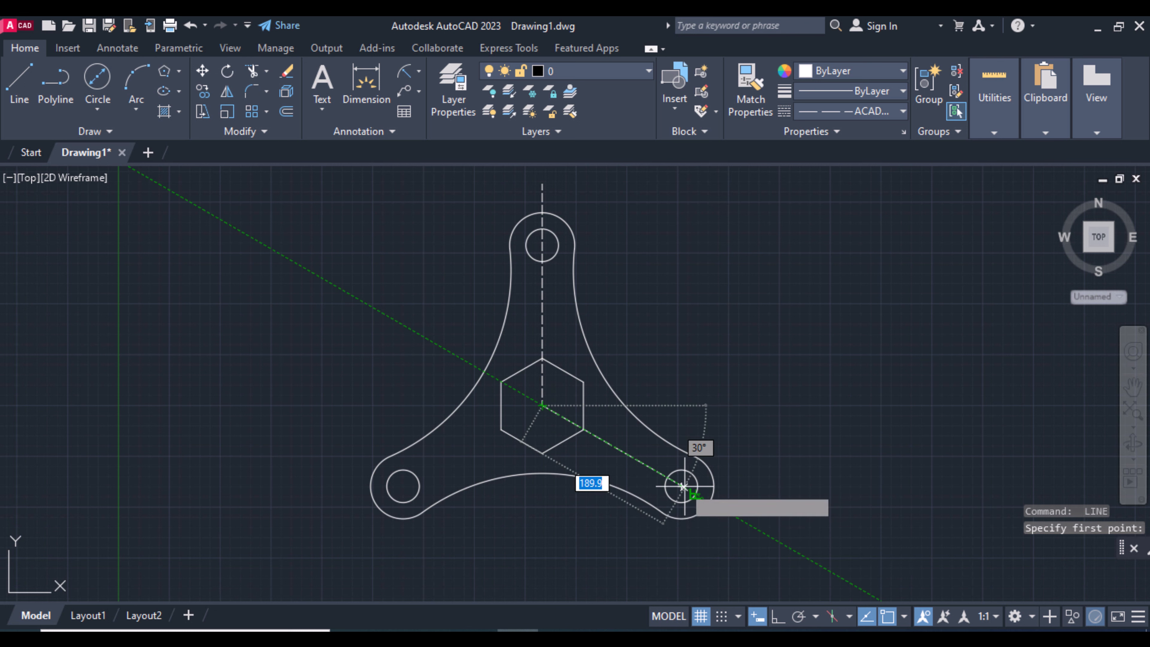
left_click(763, 530)
key("Return")
Draw a dashed centre line about 301 long from the hexagon's centre through the lower-left hole's centre, ending beyond the lobe.
key("Return")
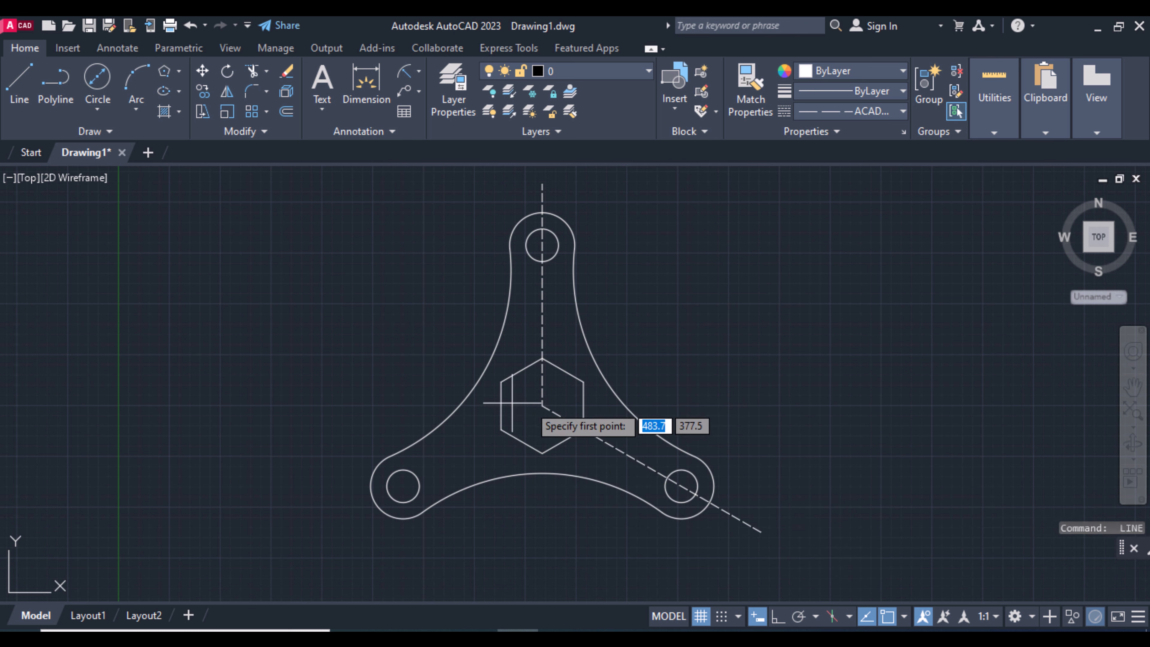
left_click(543, 405)
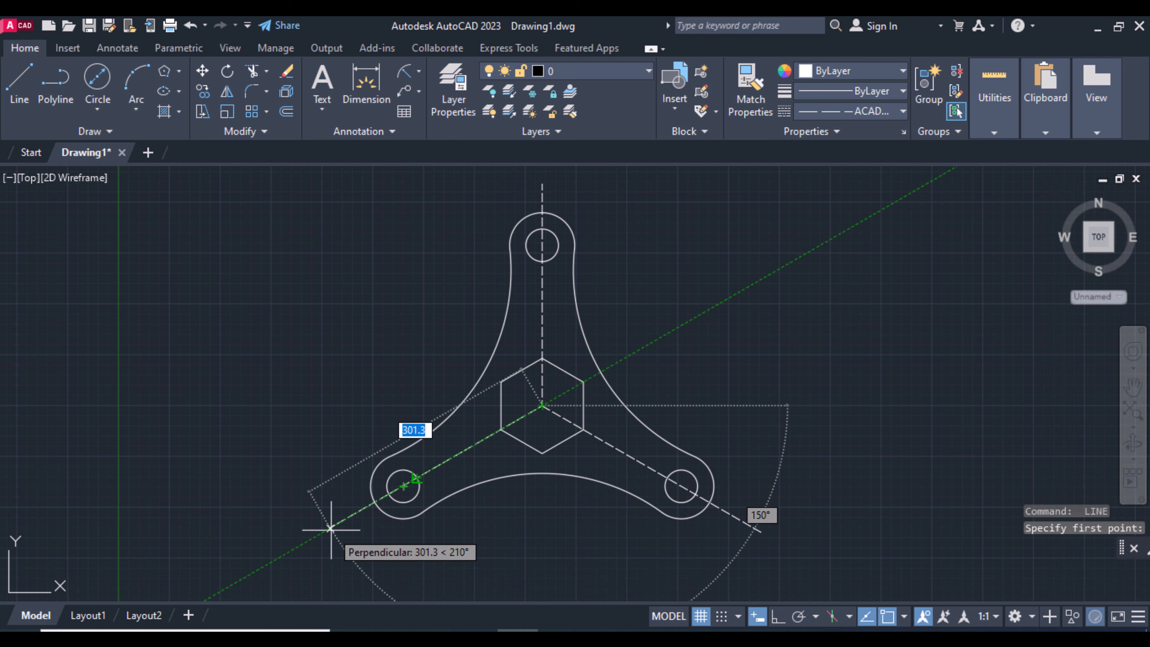
left_click(330, 528)
key("Return")
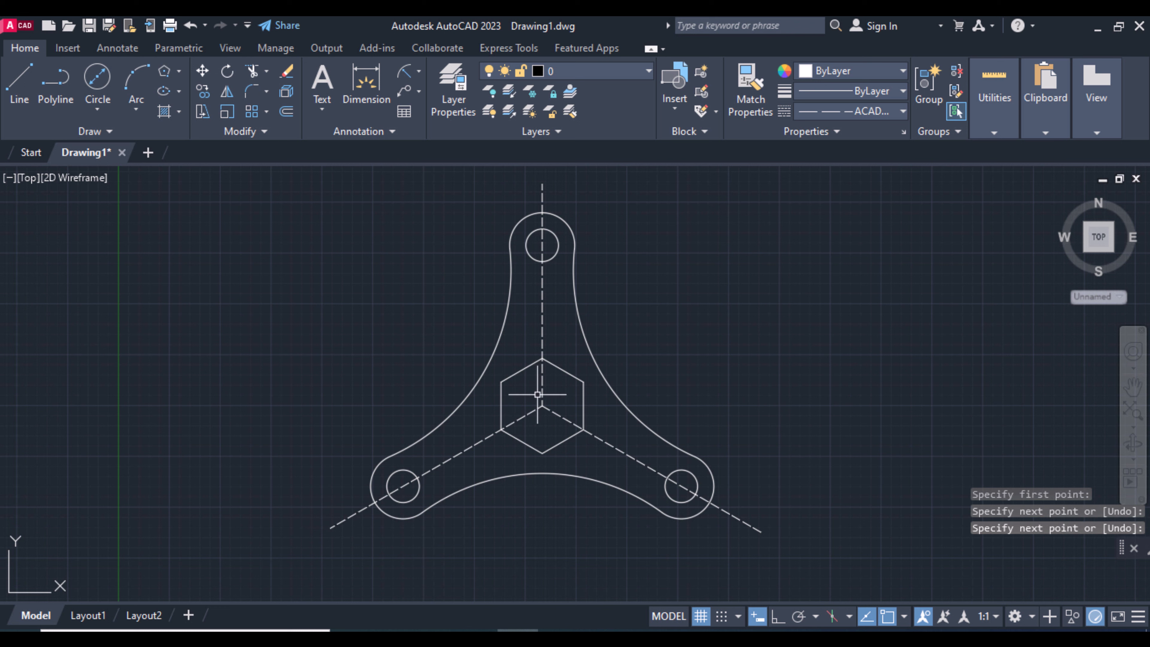
left_click(405, 72)
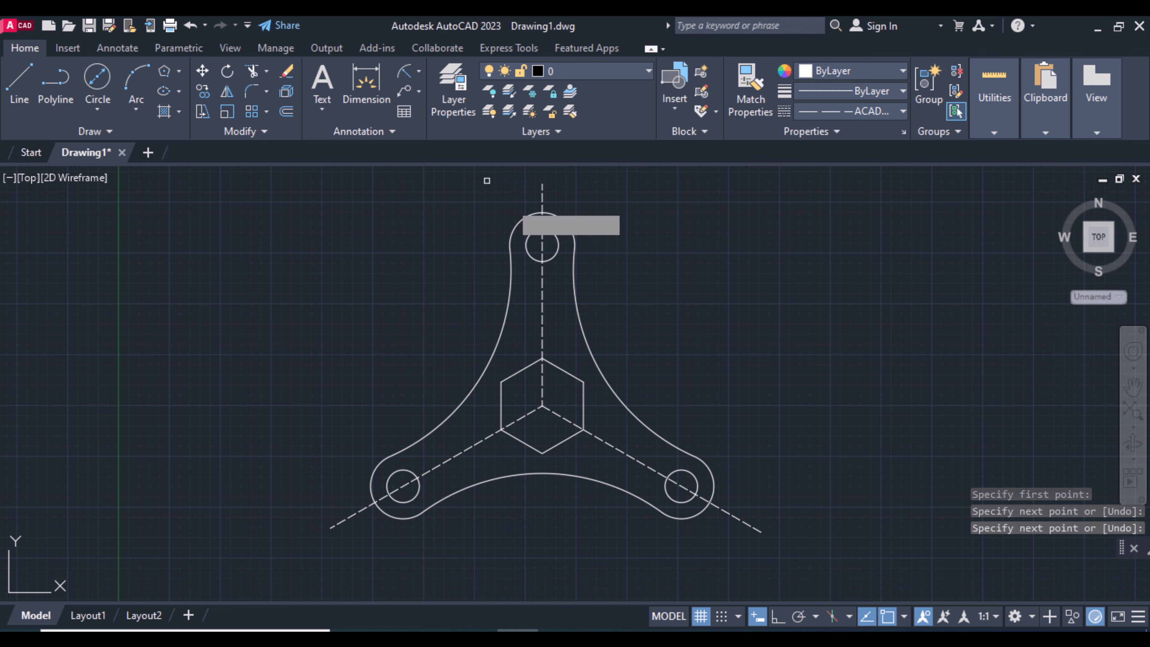
left_click(558, 252)
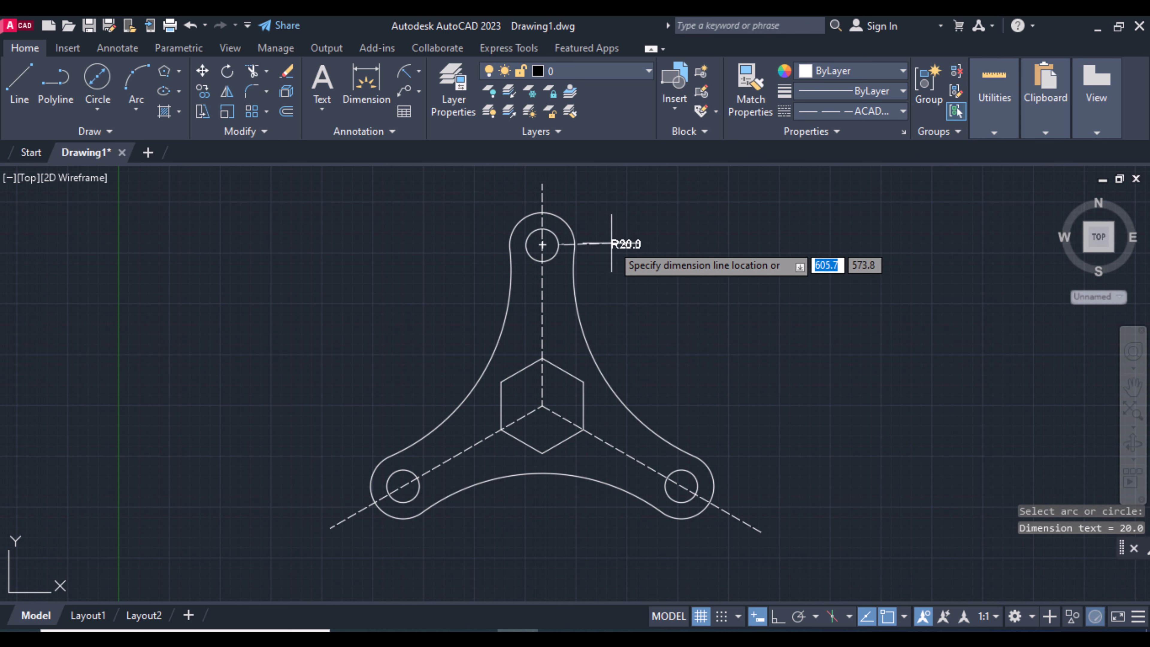
left_click(575, 203)
key("Return")
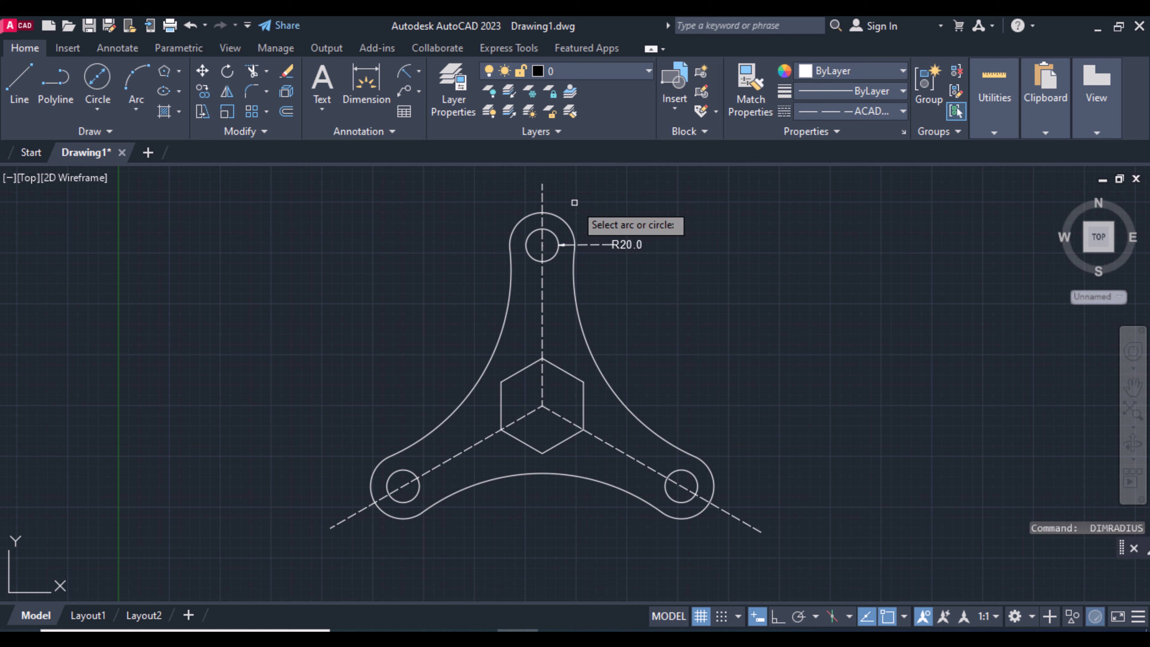
key("Escape")
left_click(614, 245)
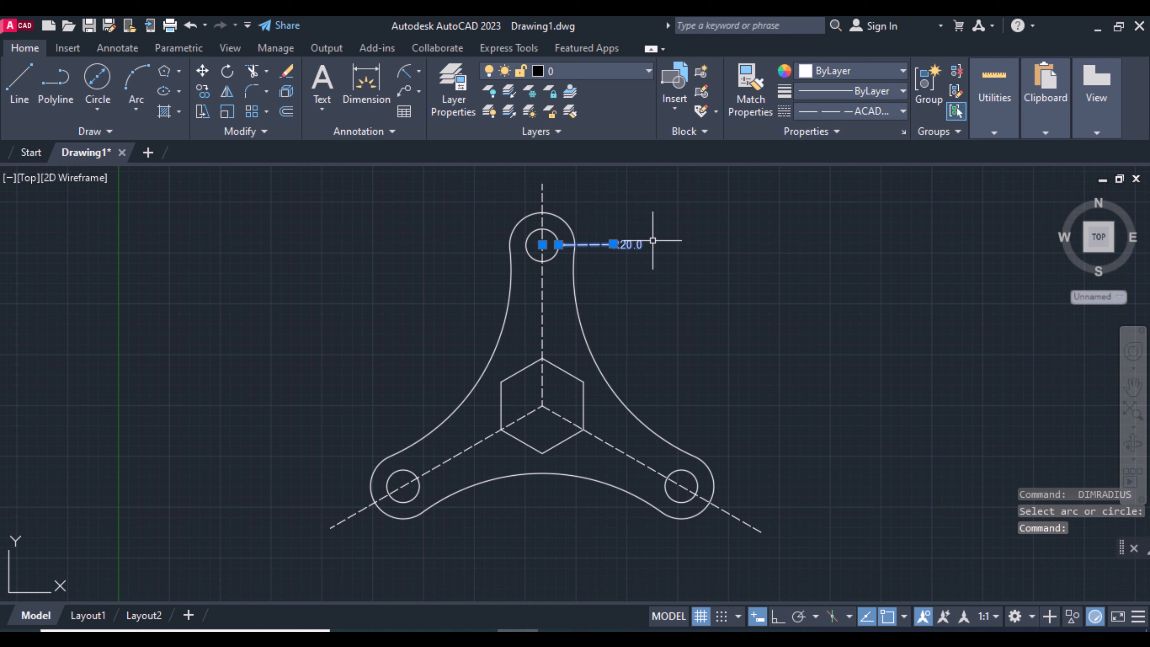
key("Delete")
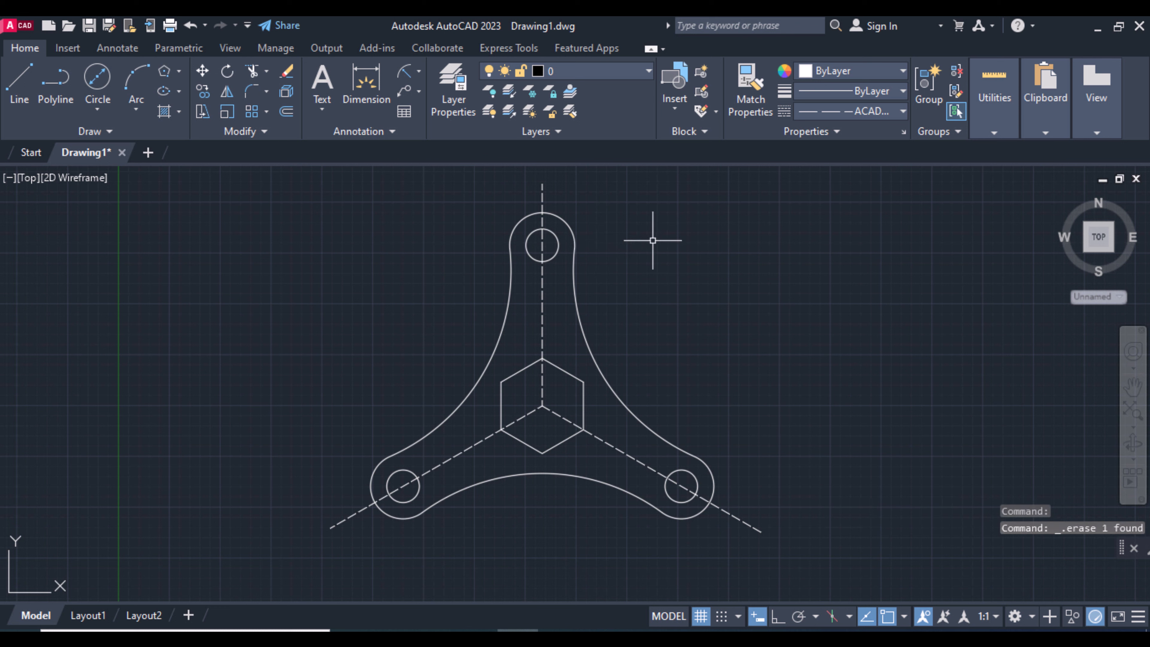
Set the current linetype to ByLayer and add a radius dimension to the top hole, placed outside the lobe.
left_click(862, 113)
left_click(823, 132)
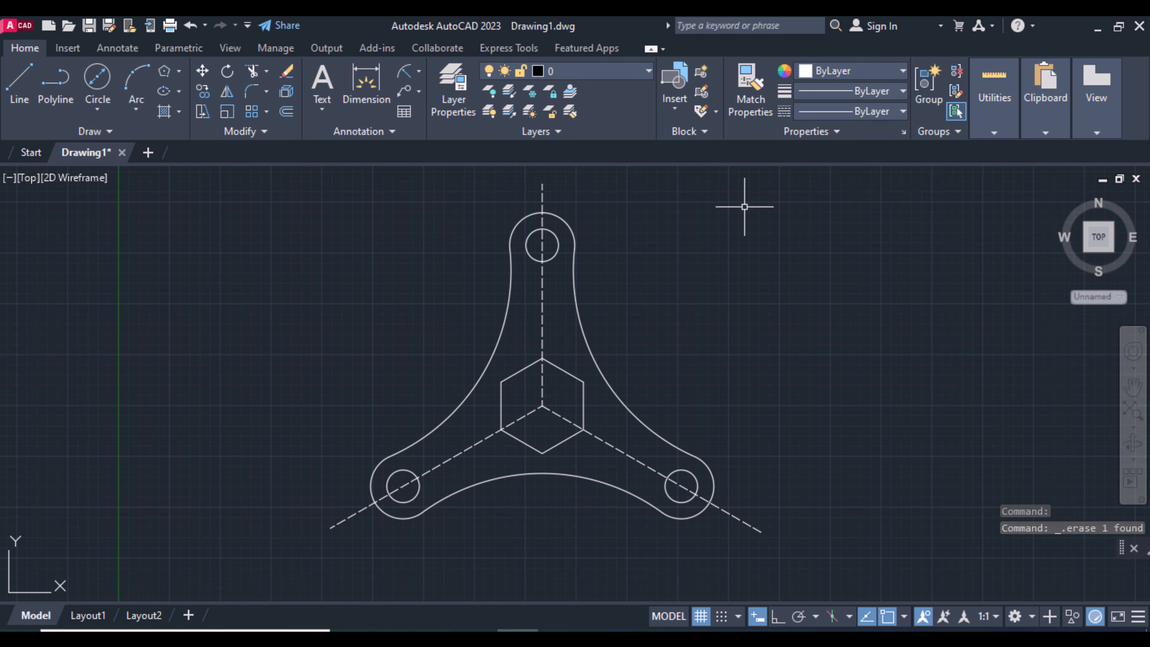
left_click(407, 77)
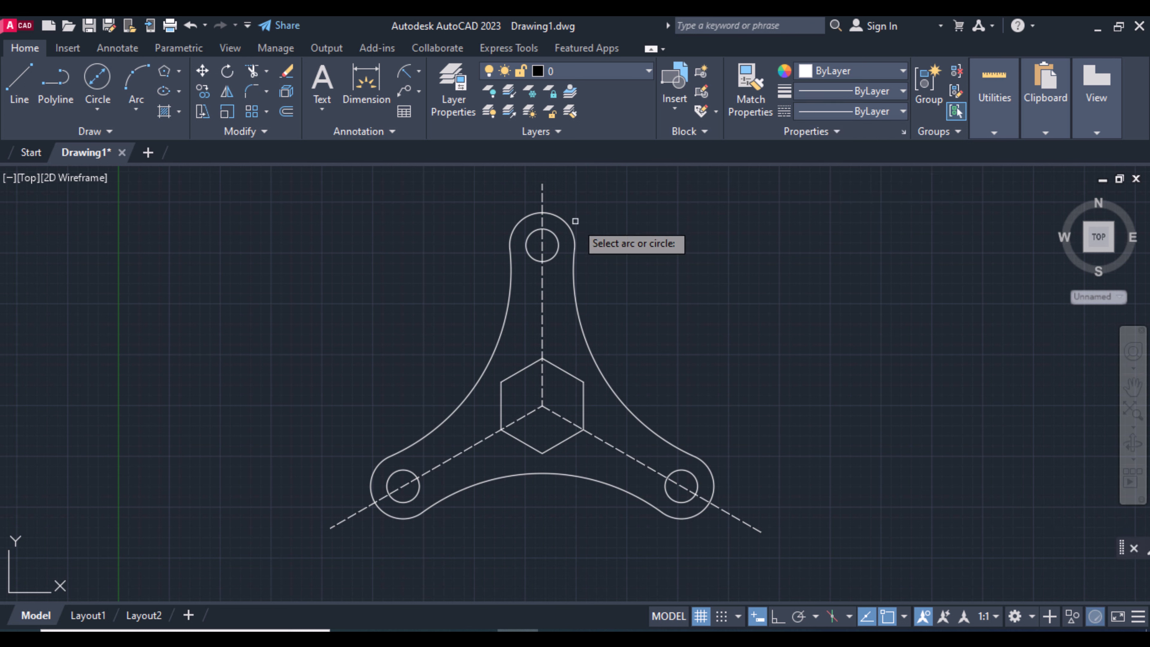
left_click(557, 244)
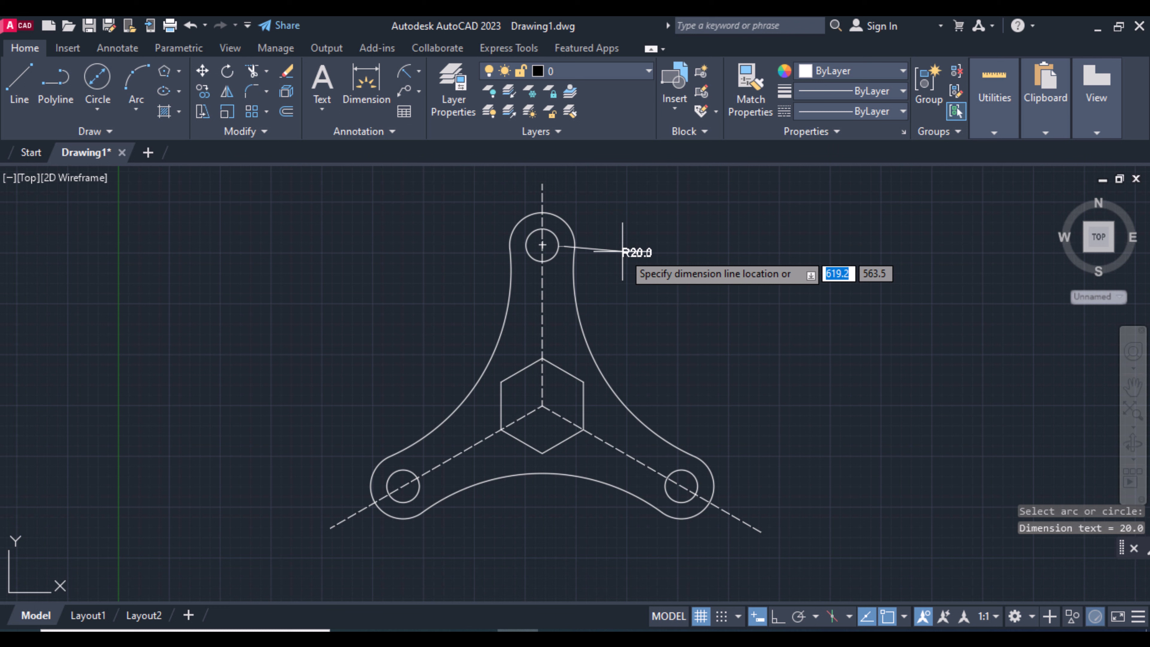
left_click(601, 232)
Add radius dimensions to the top lobe's outer arc and to the connecting arc between the top and lower-right lobes.
key("Return")
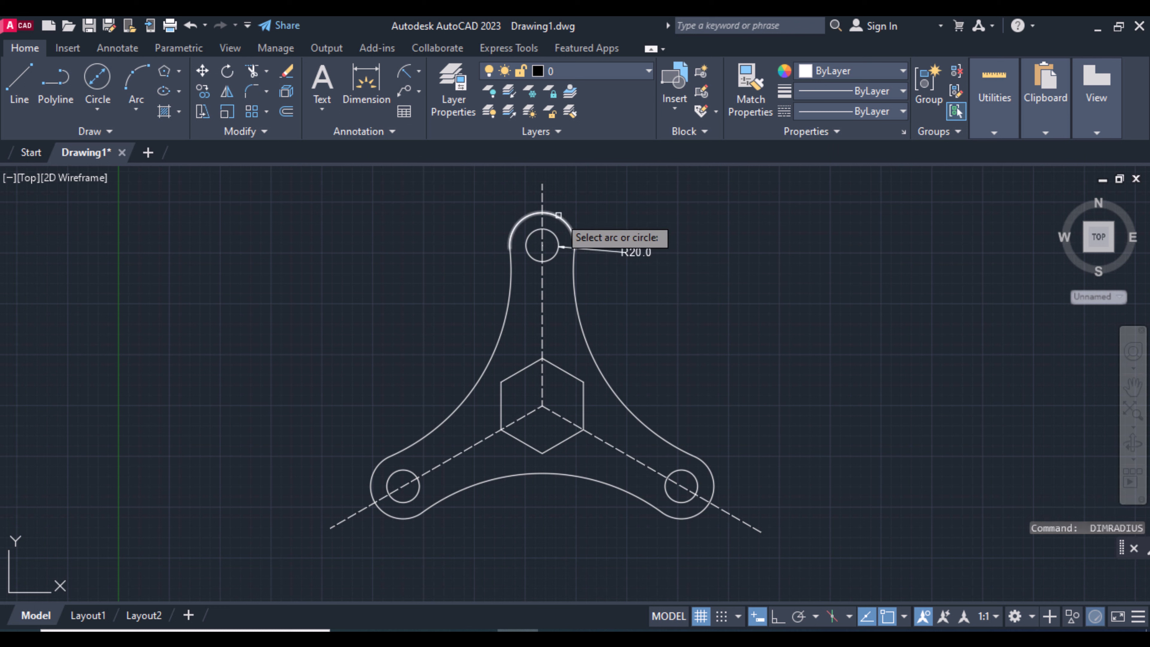
left_click(563, 212)
left_click(600, 205)
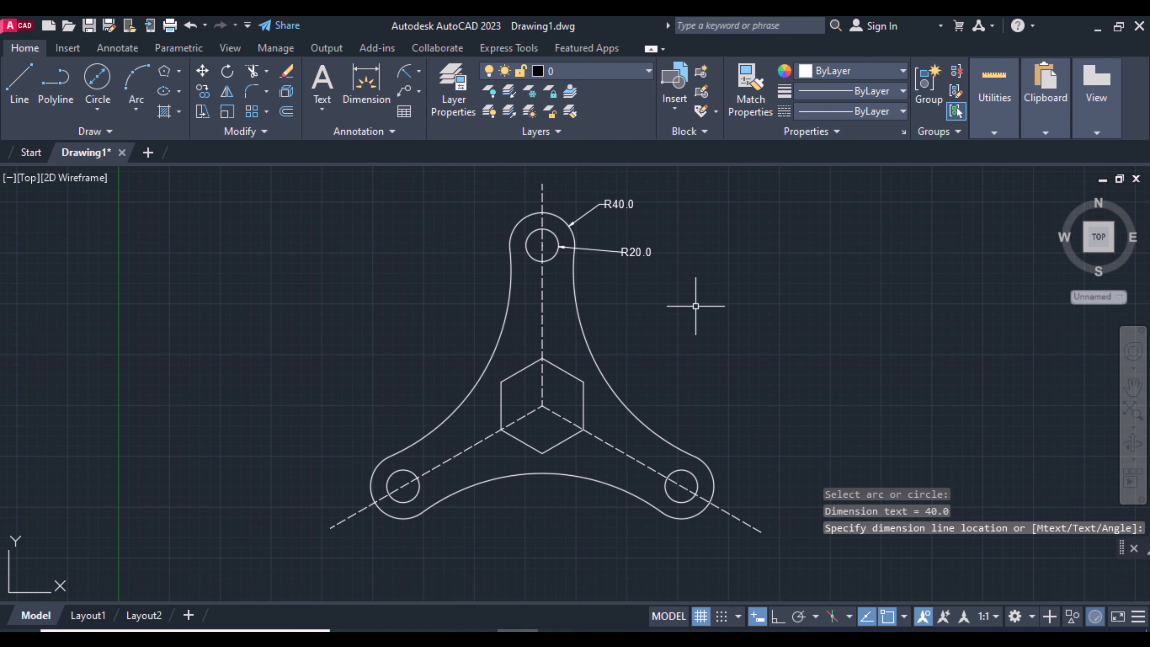
key("Return")
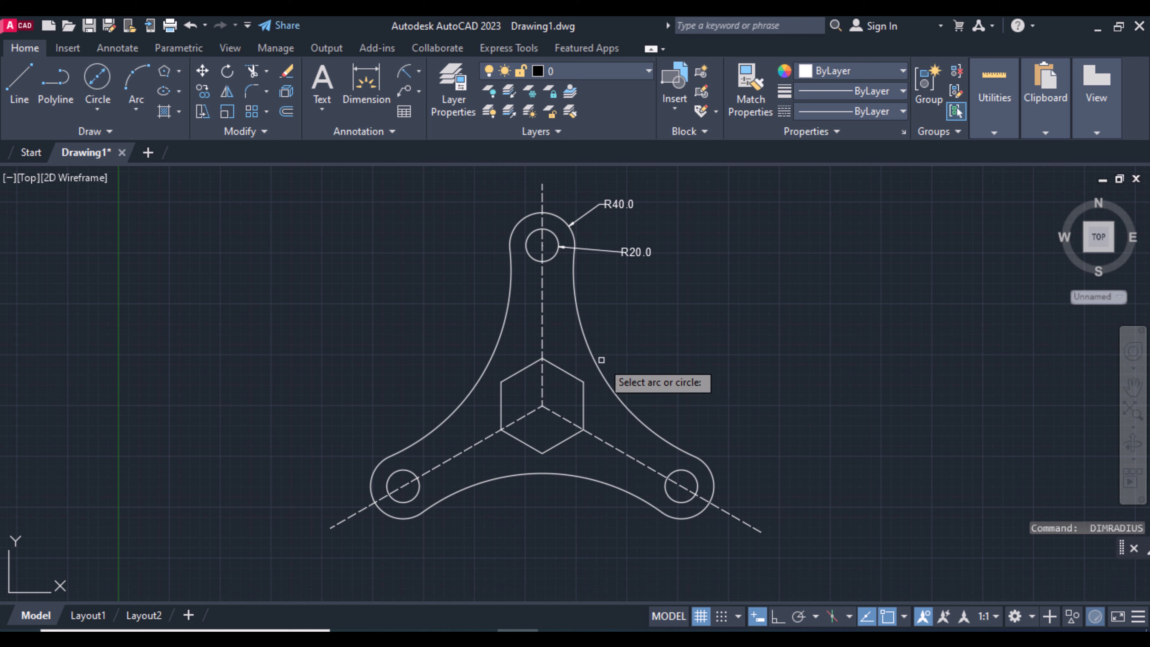
left_click(594, 358)
left_click(630, 333)
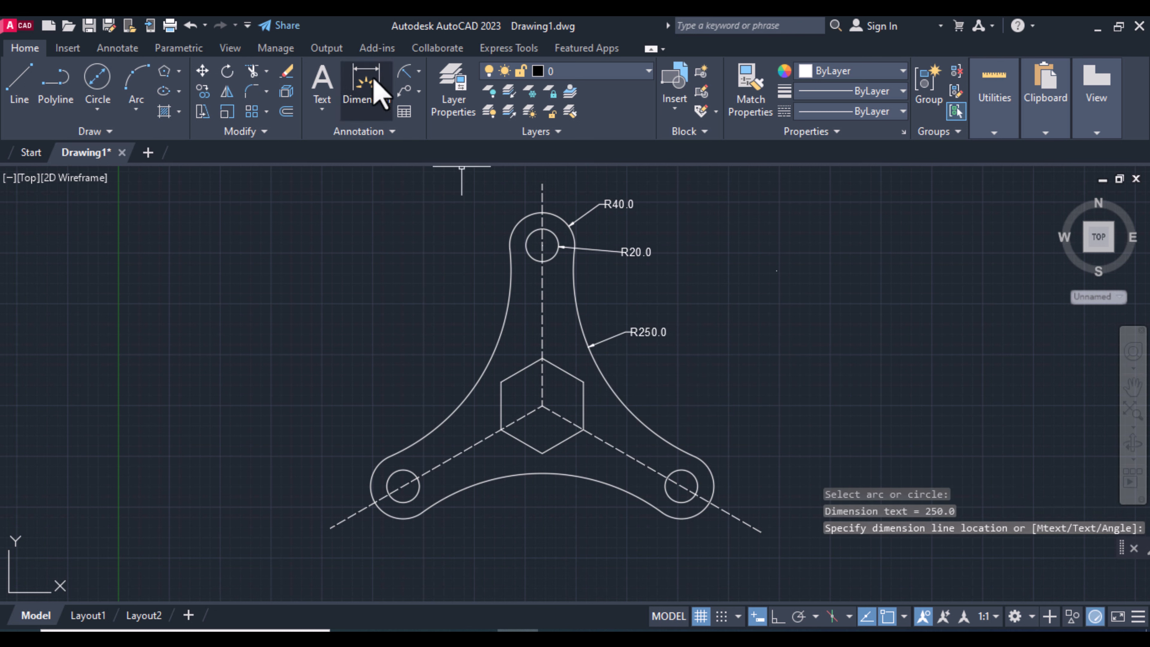
Dimension the vertical distance from the top hole's centre to the hexagon's top vertex, placed outside the plate on its left side.
left_click(380, 92)
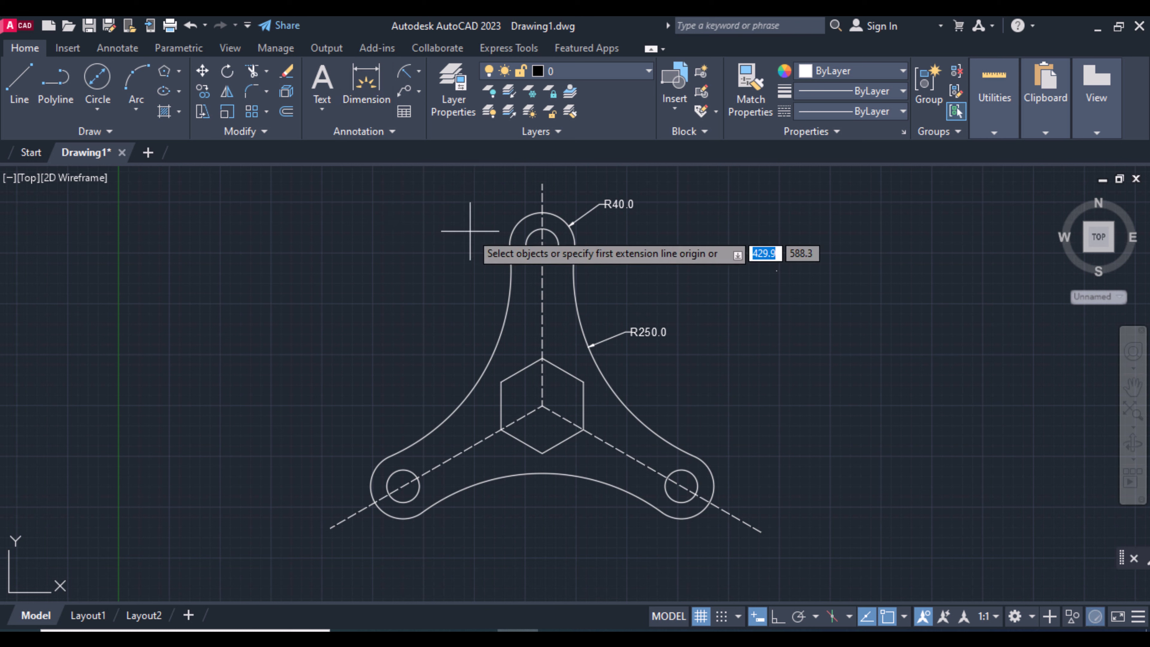
left_click(542, 245)
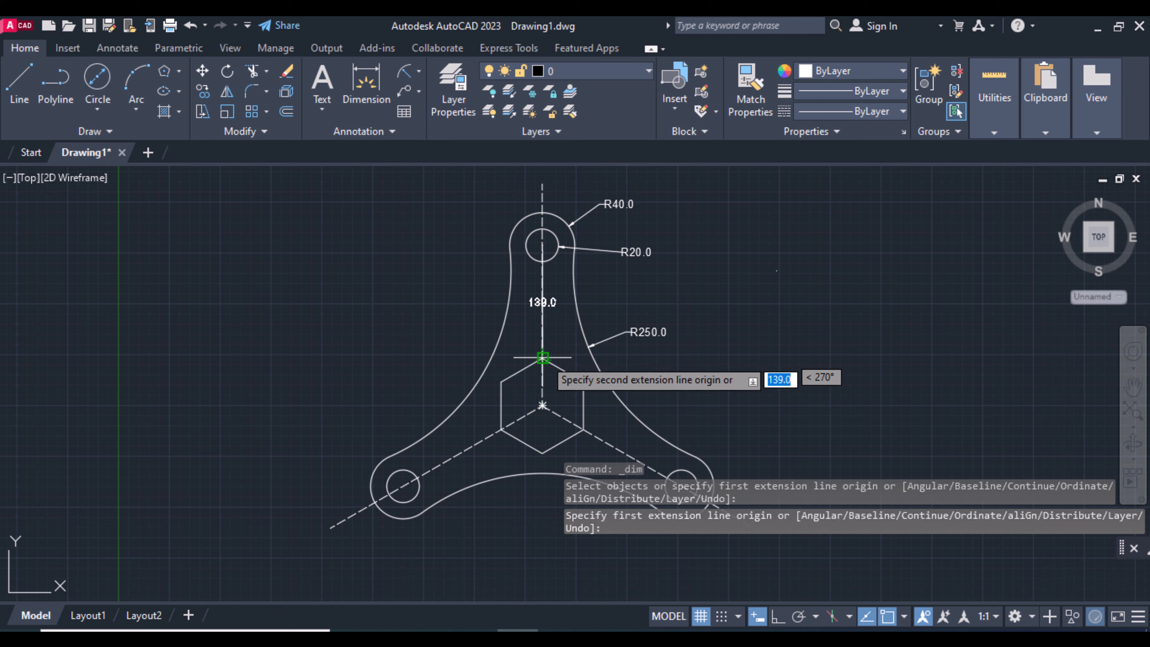
left_click(542, 357)
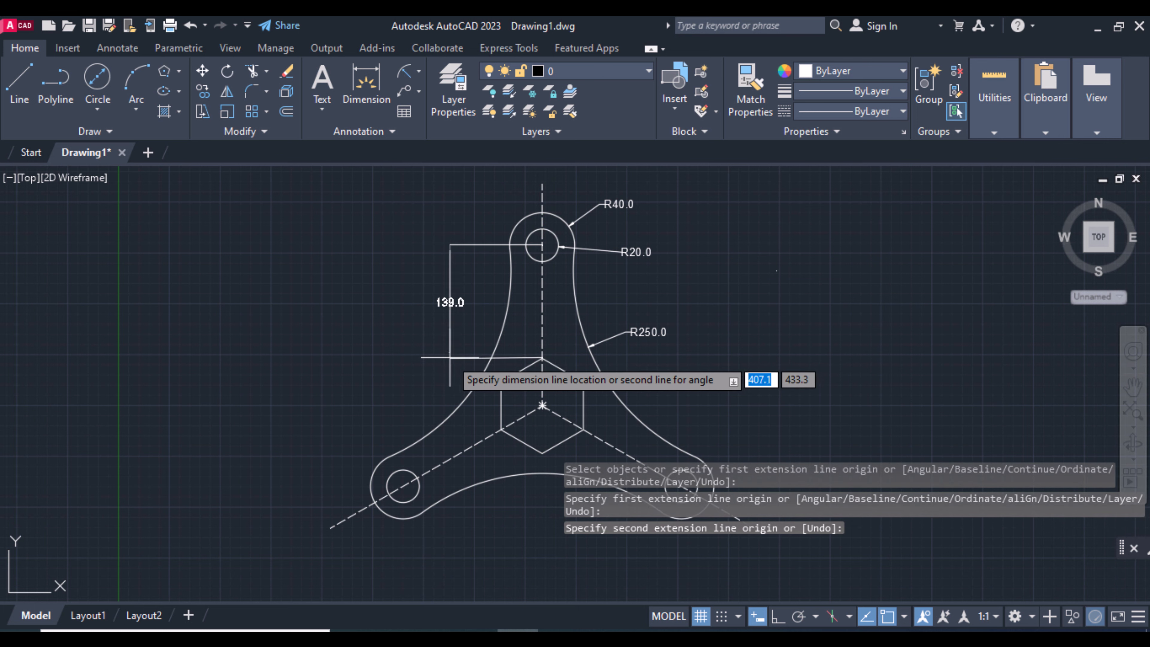
left_click(337, 375)
left_click(542, 357)
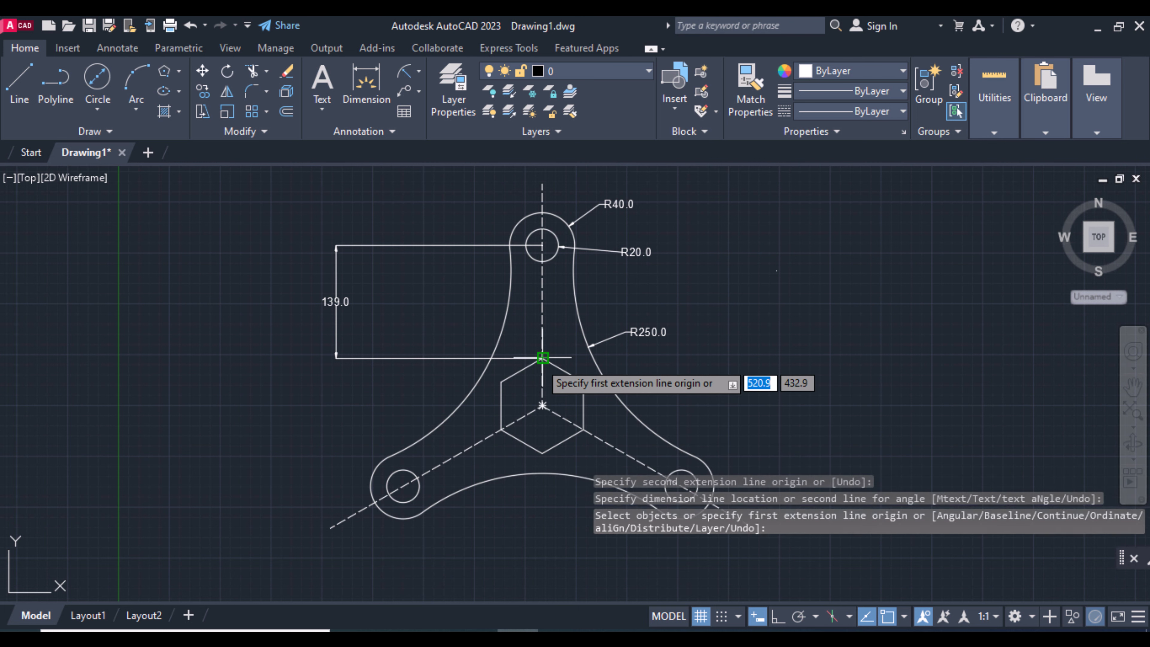
left_click(543, 406)
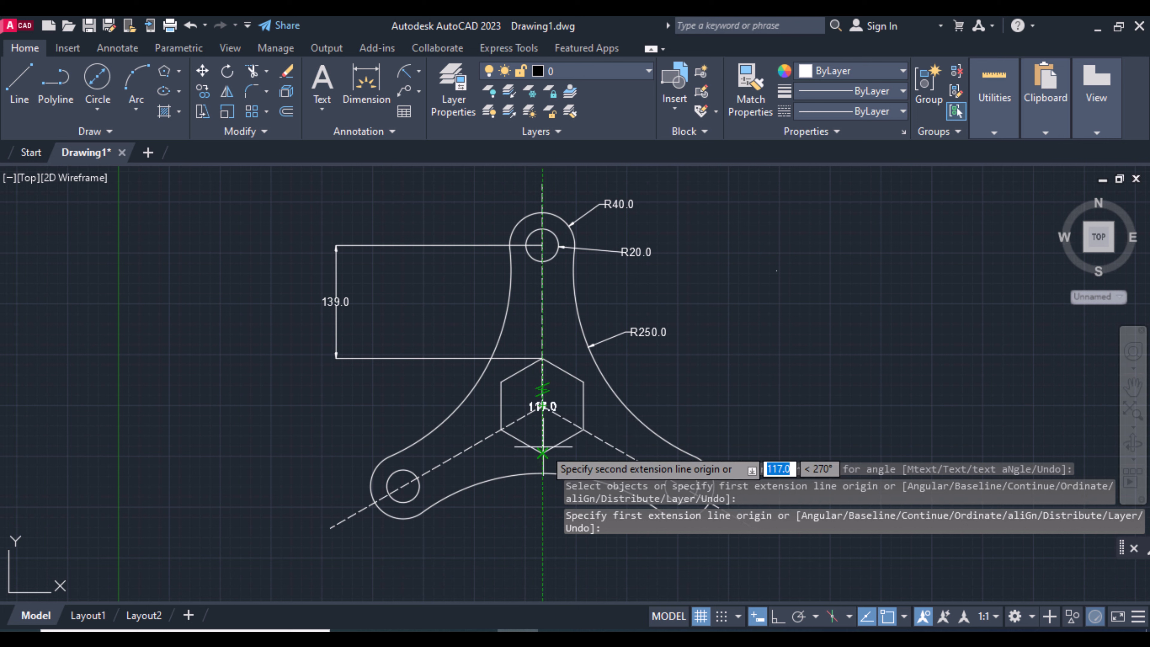
left_click(543, 453)
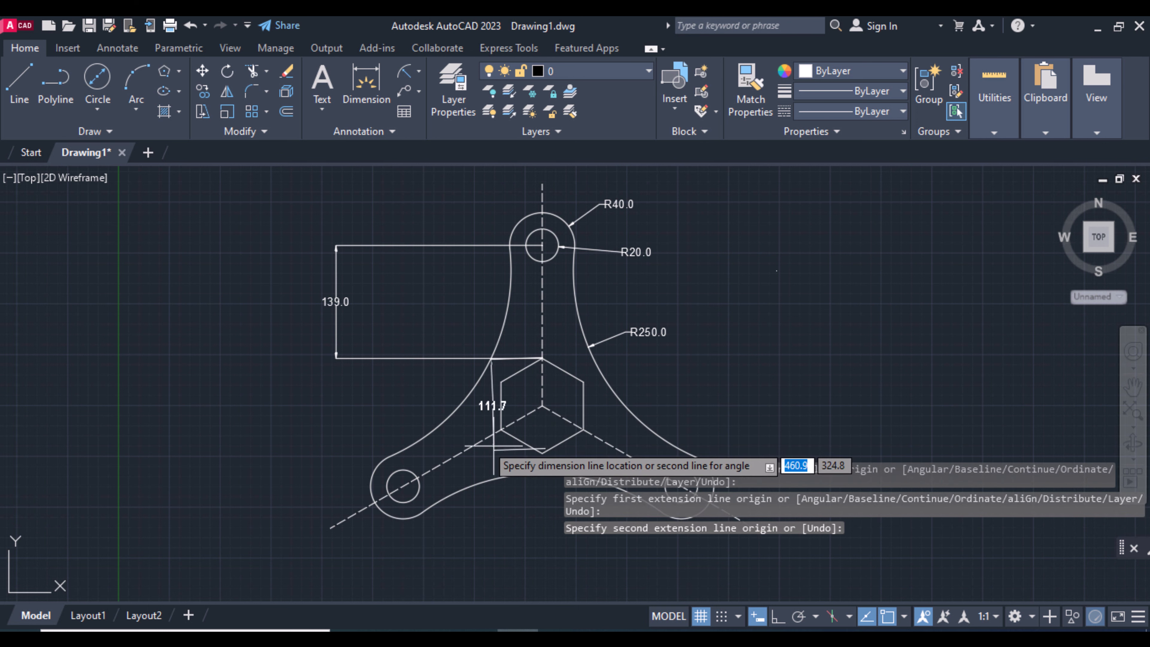
right_click(361, 431)
left_click(410, 190)
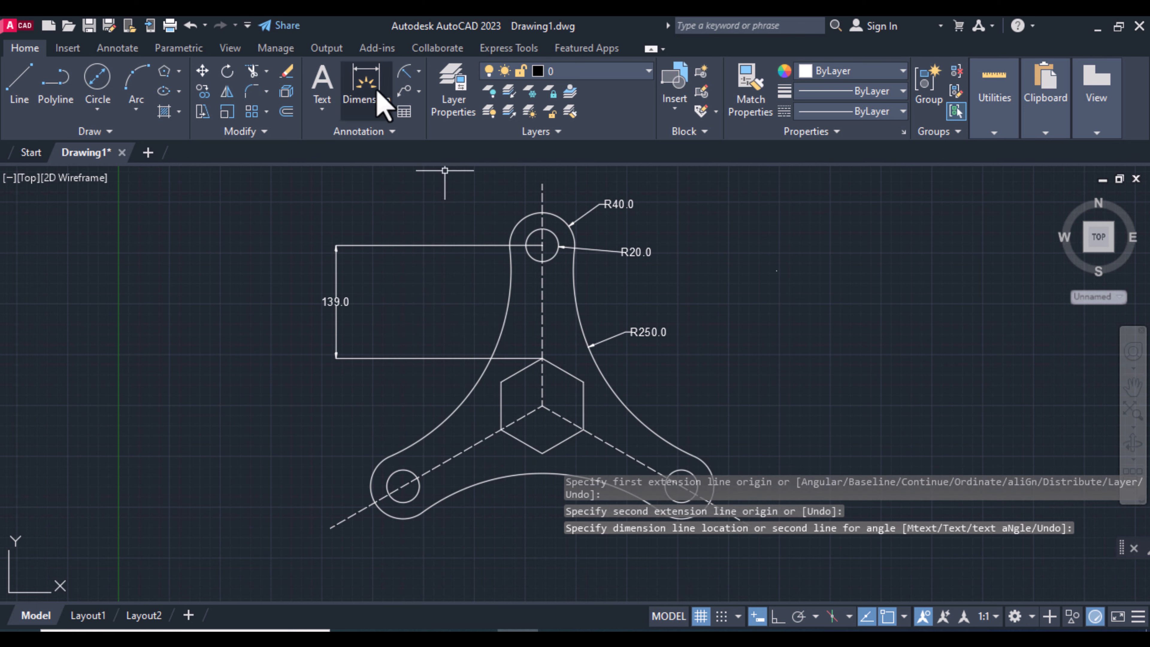
Dimension the hexagon's height between its bottom and top vertices, aligned with the vertical hole-to-hexagon dimension.
left_click(366, 84)
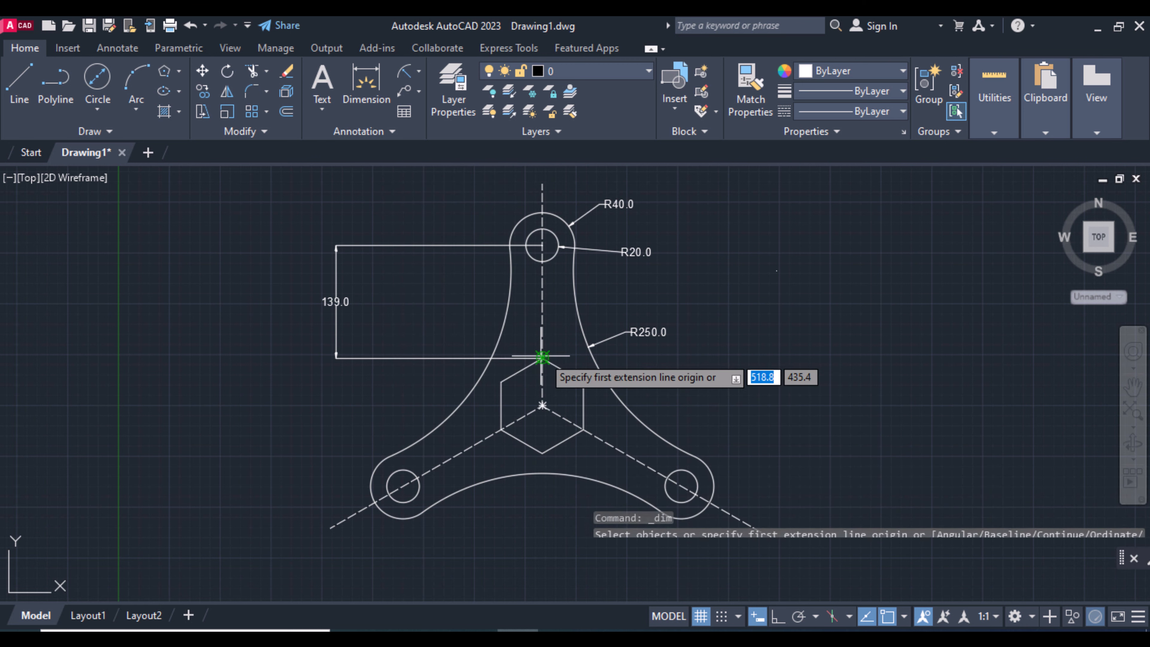
left_click(543, 453)
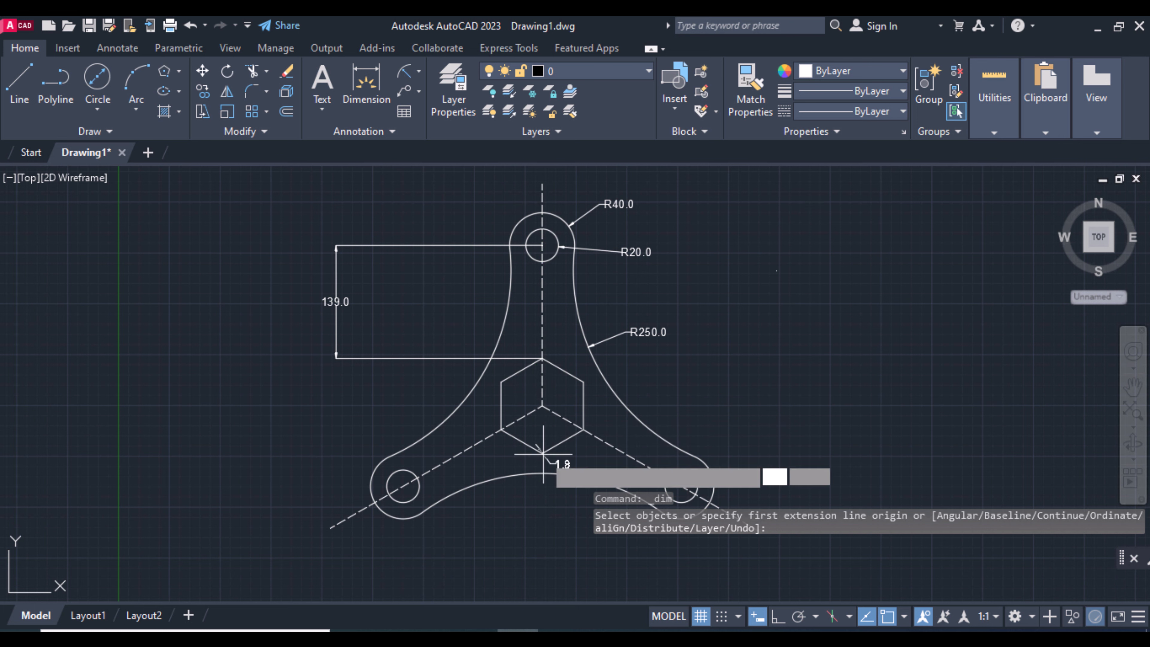
left_click(543, 358)
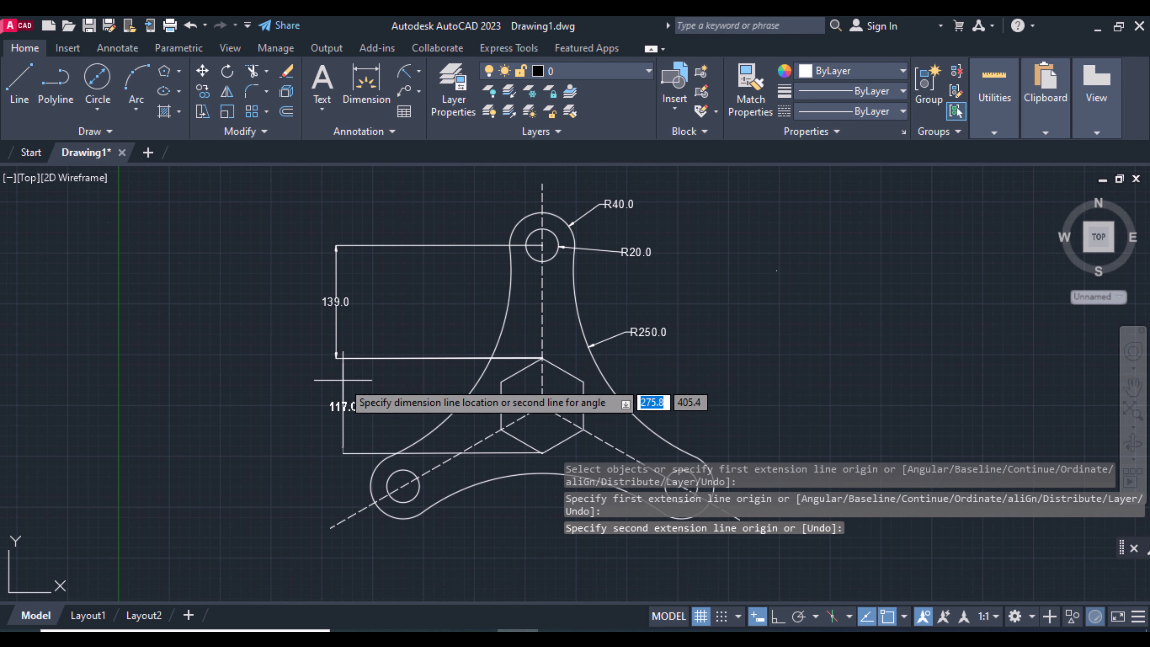
left_click(336, 358)
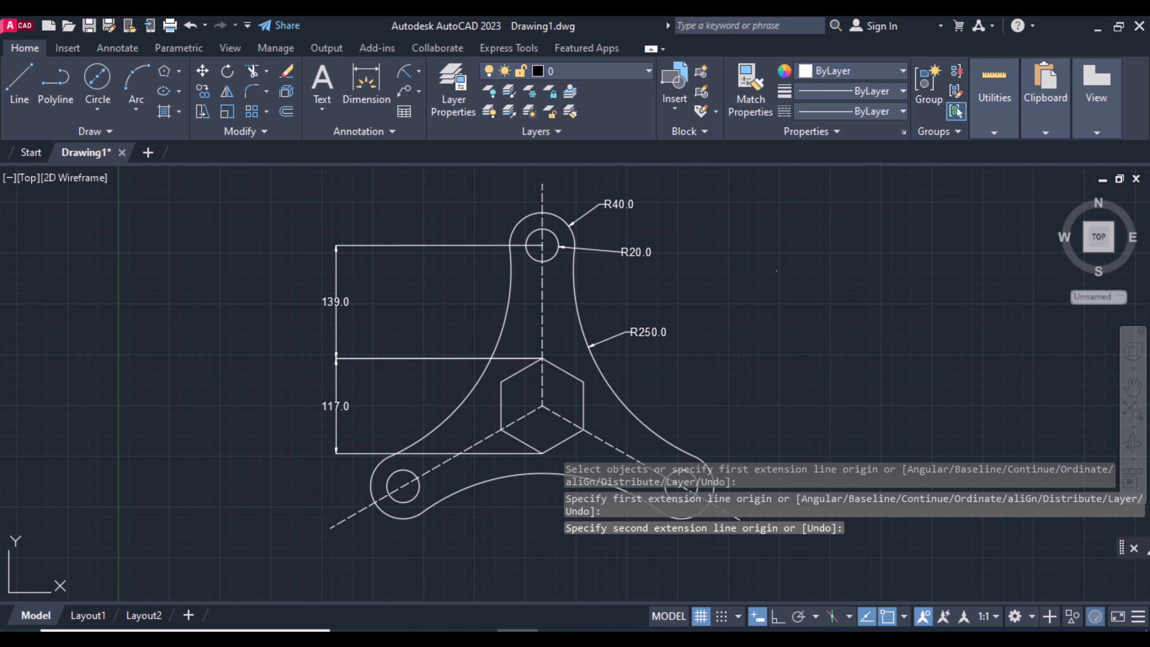
left_click(419, 71)
left_click(435, 159)
left_click(542, 202)
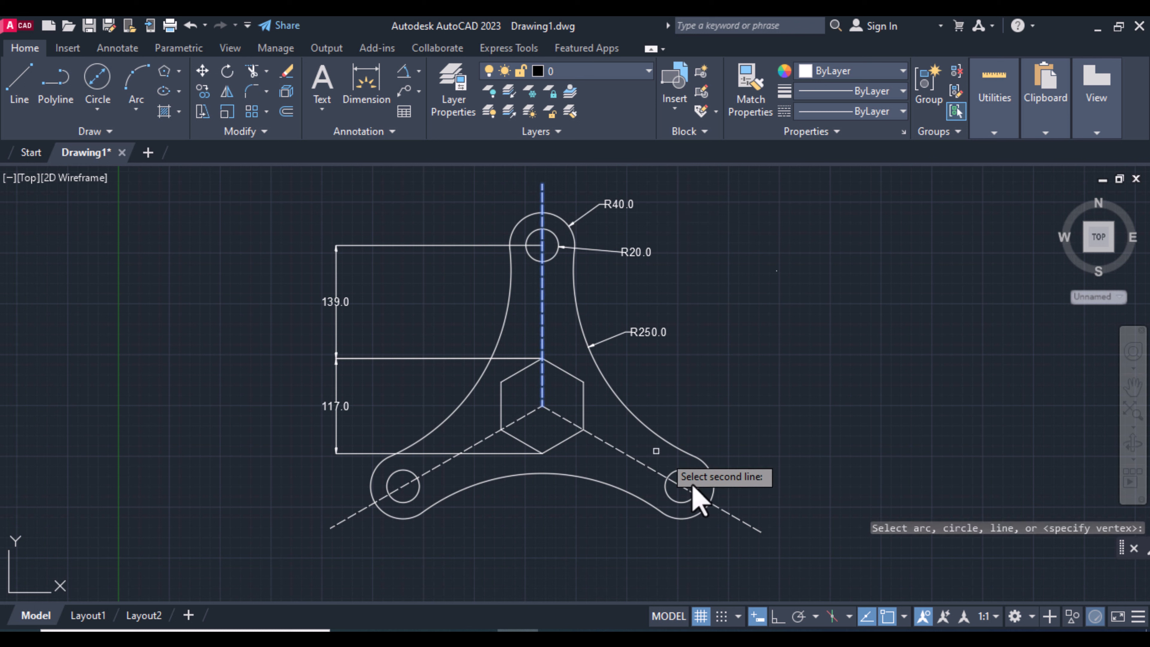
left_click(738, 517)
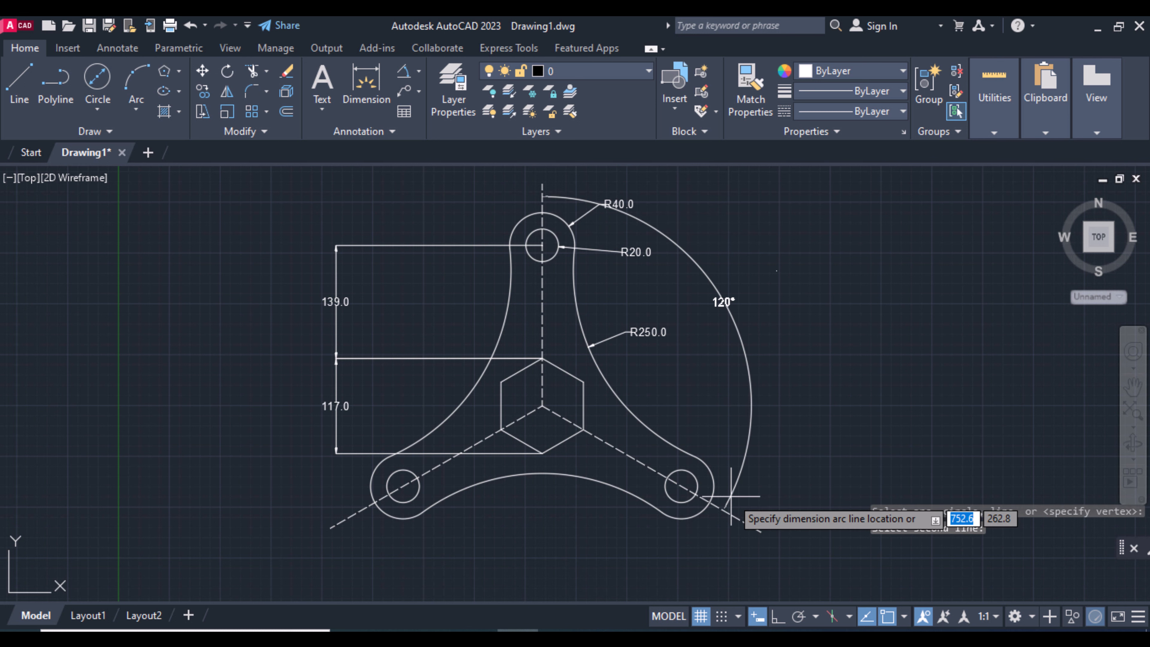
left_click(720, 494)
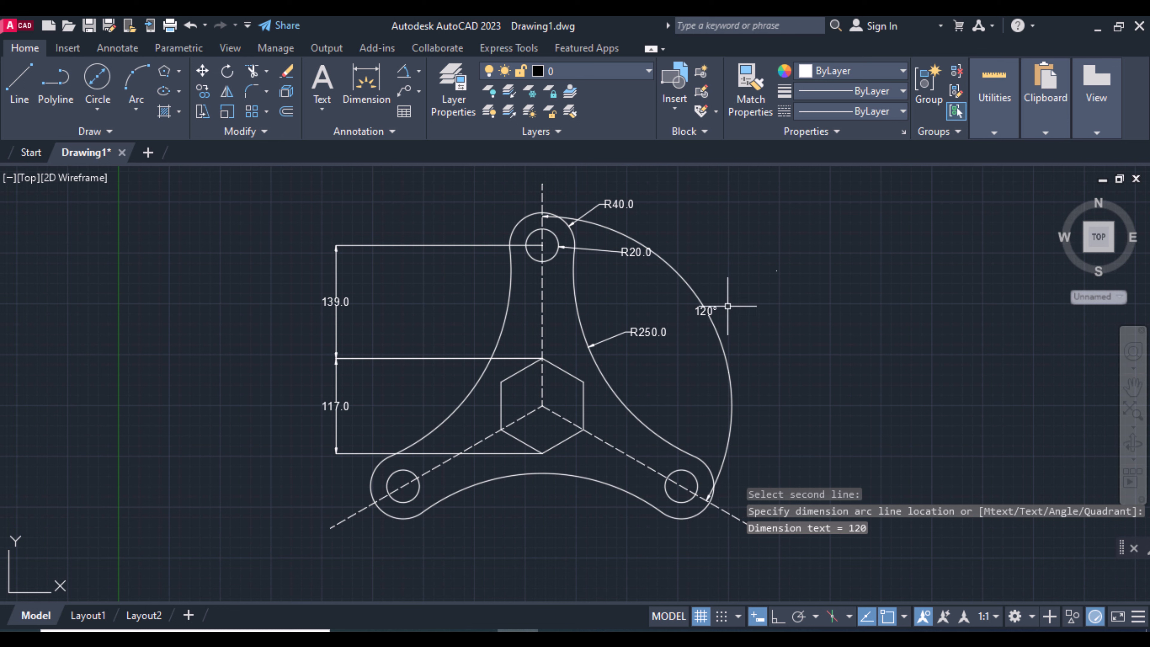
left_click(704, 310)
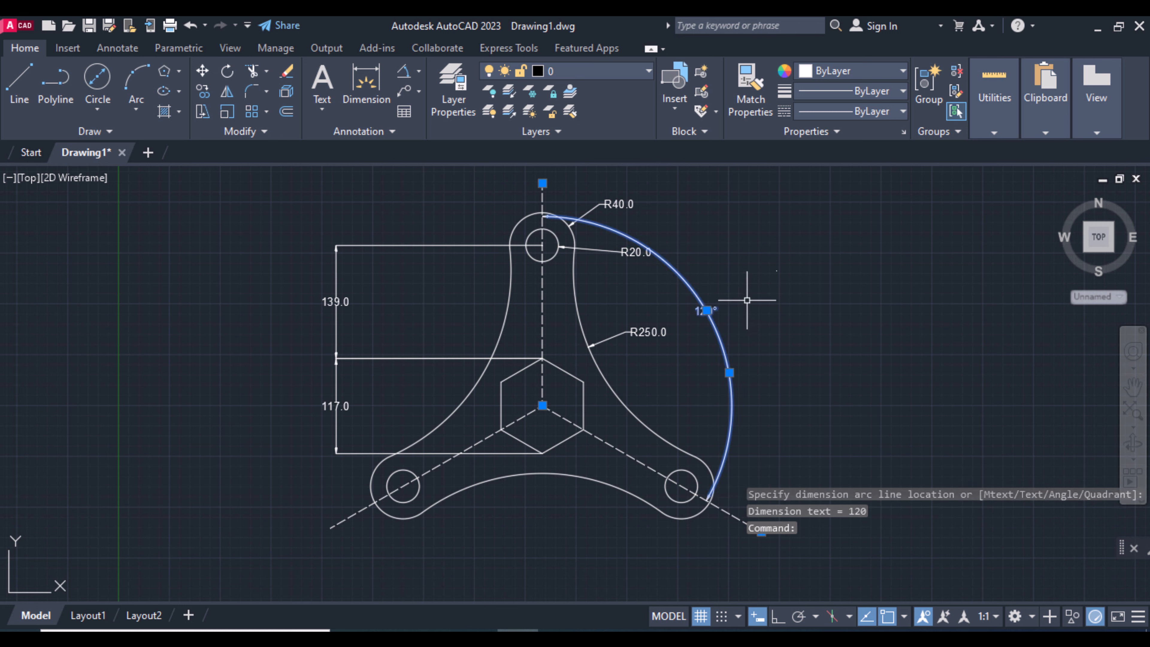
key("Delete")
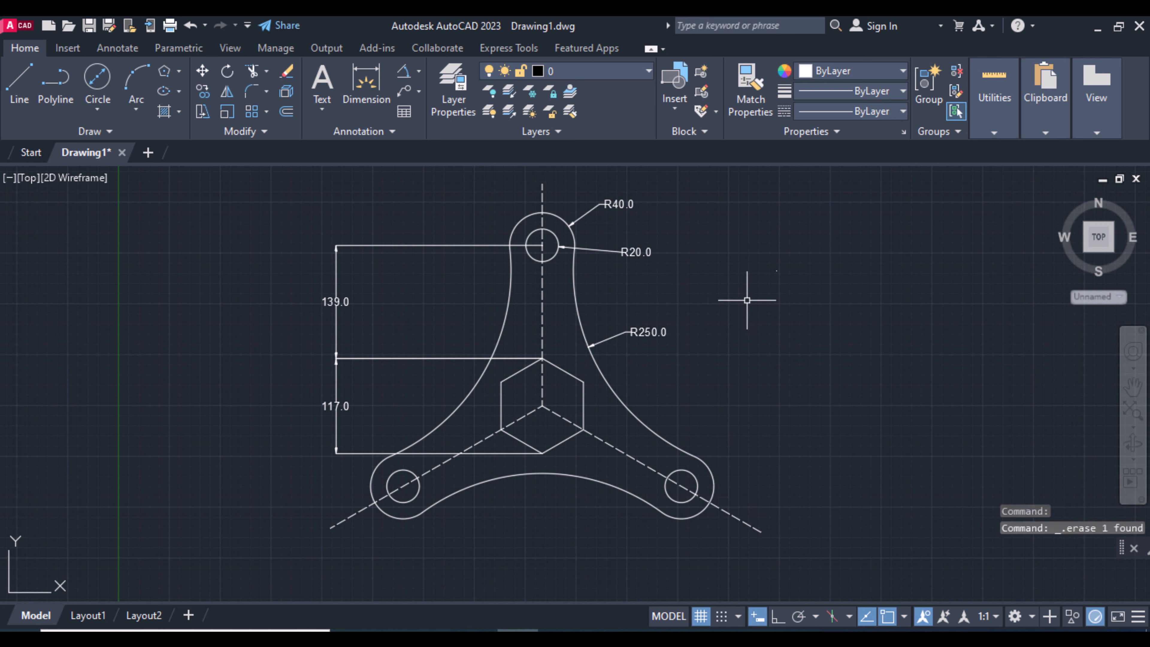
Add an angular dimension between the vertical centre line and the lower-right centre line.
left_click(407, 71)
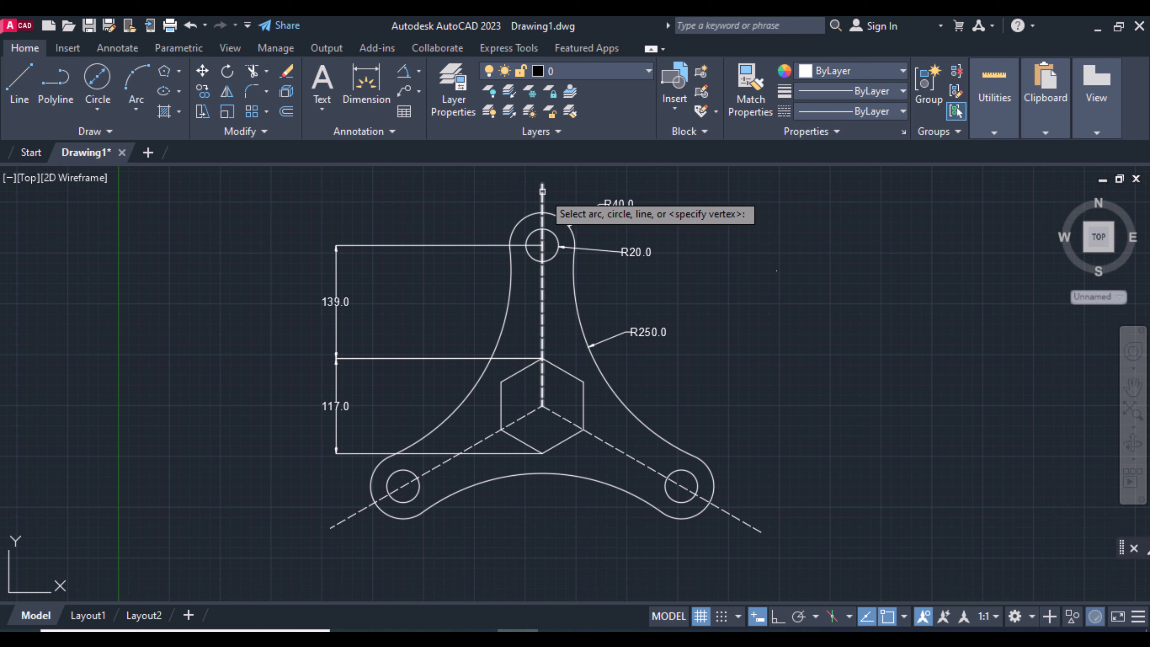
left_click(543, 191)
left_click(730, 513)
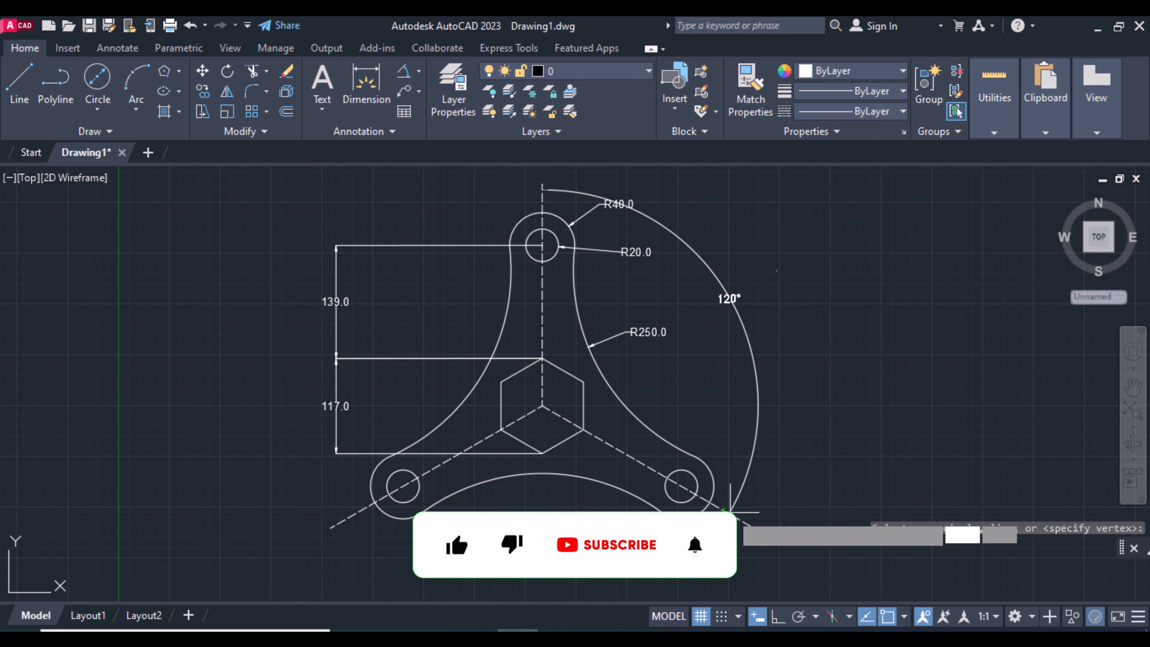